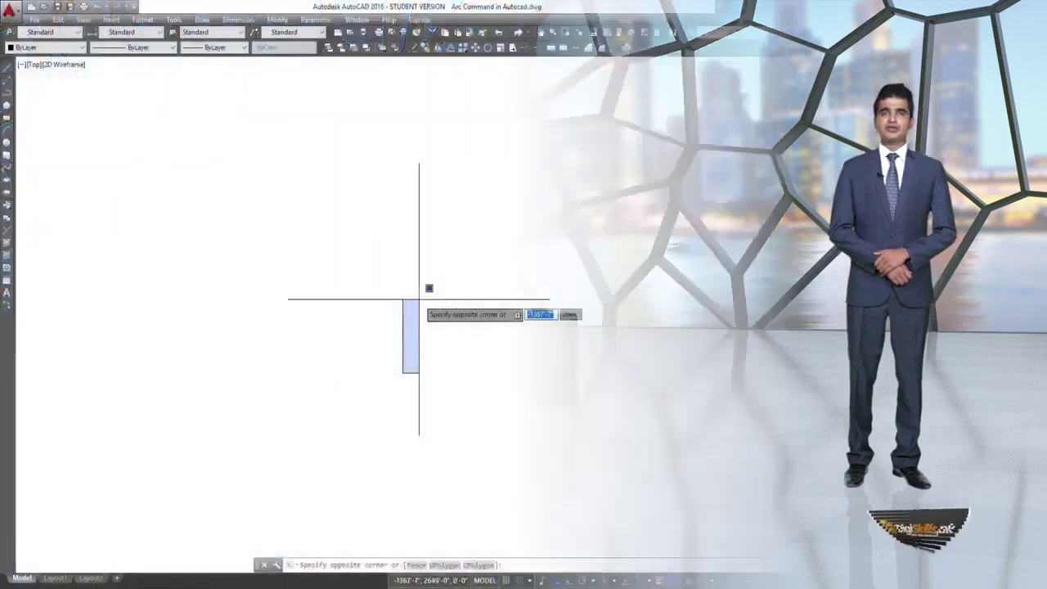
# Clear the stray selection window and draw a rectangle with a 5' line width
pyautogui.click(418, 298)
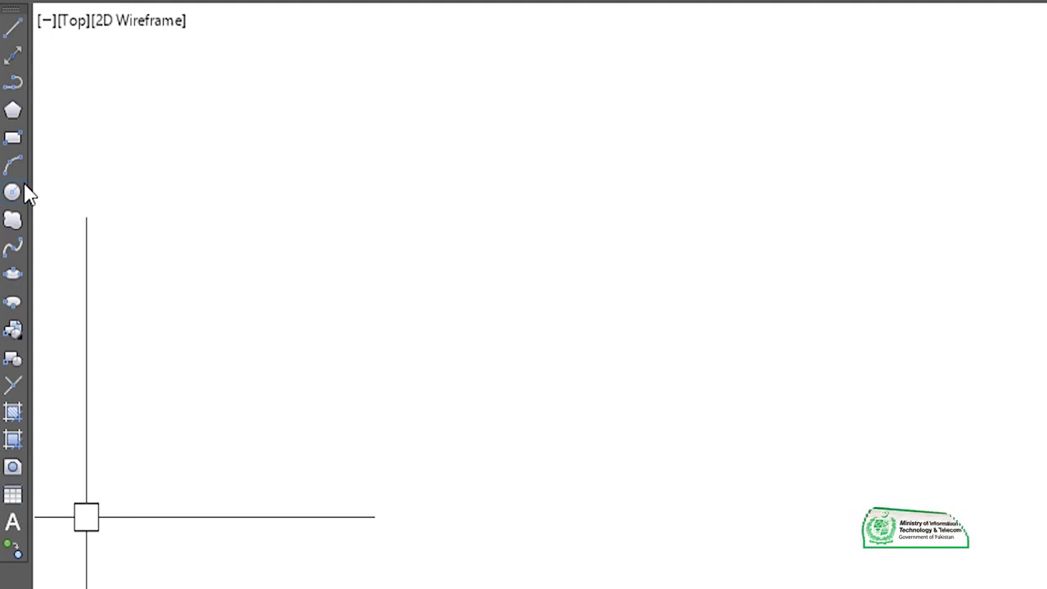
pyautogui.click(12, 144)
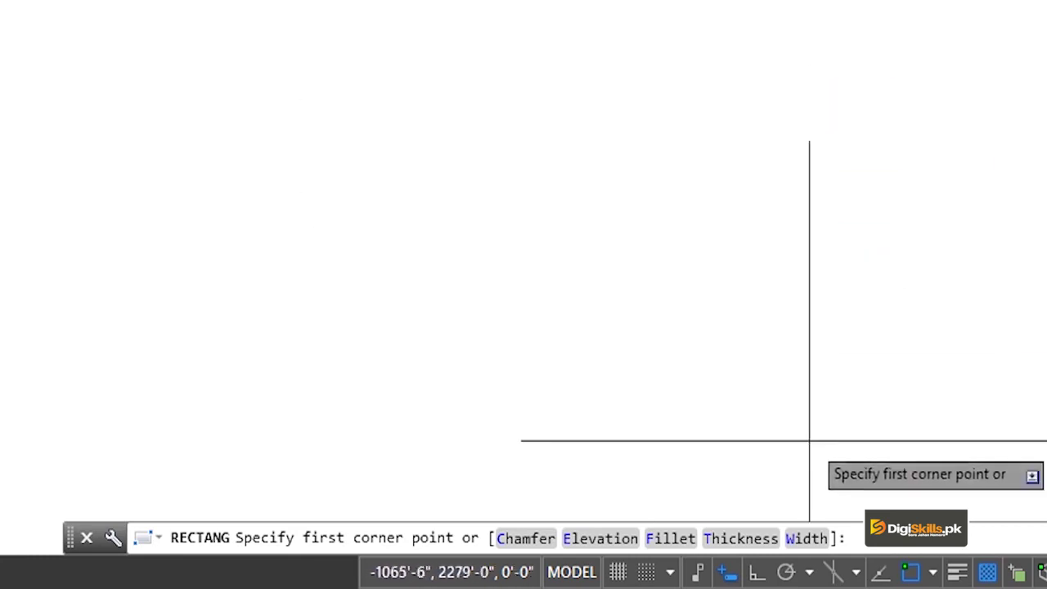
pyautogui.click(806, 537)
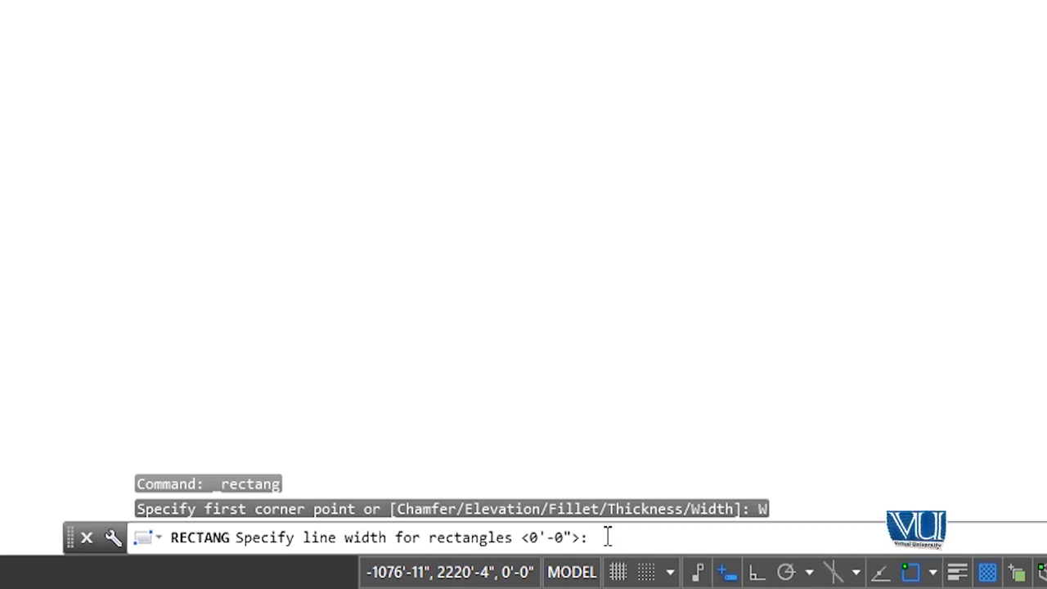
pyautogui.write('5')
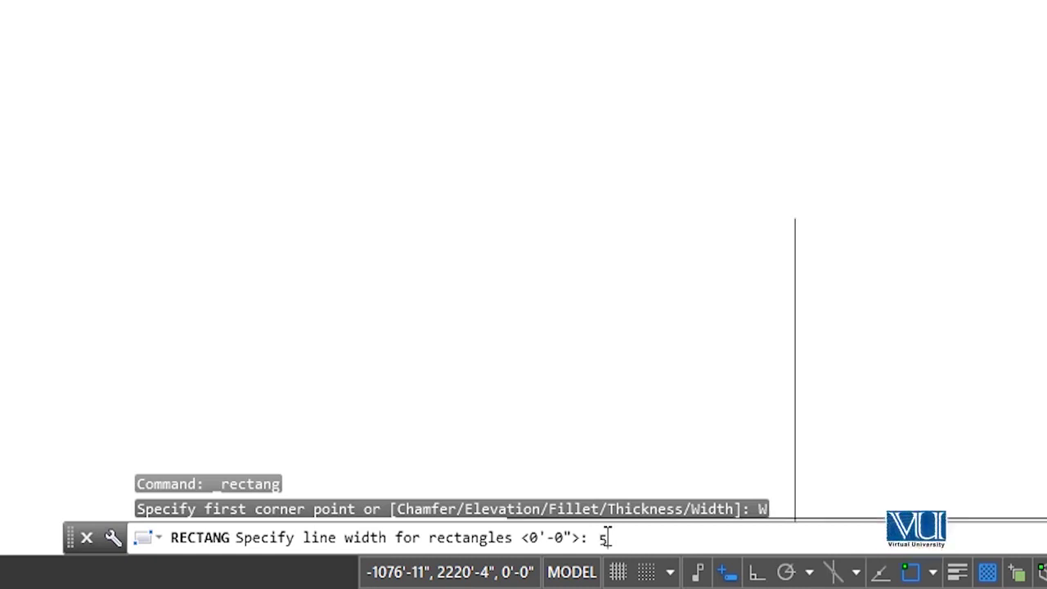
pyautogui.press('Return')
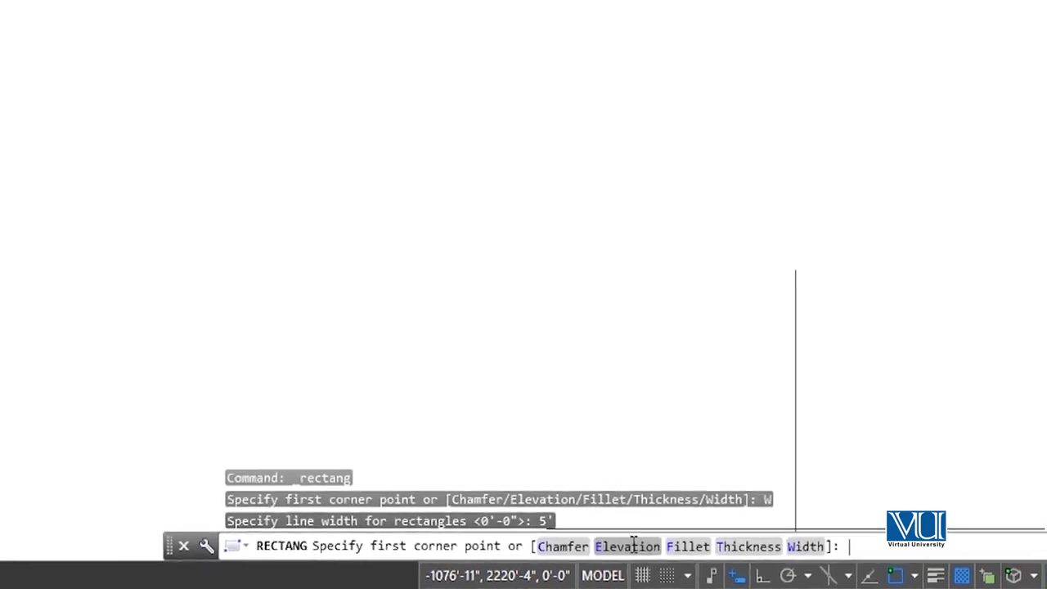
pyautogui.click(424, 157)
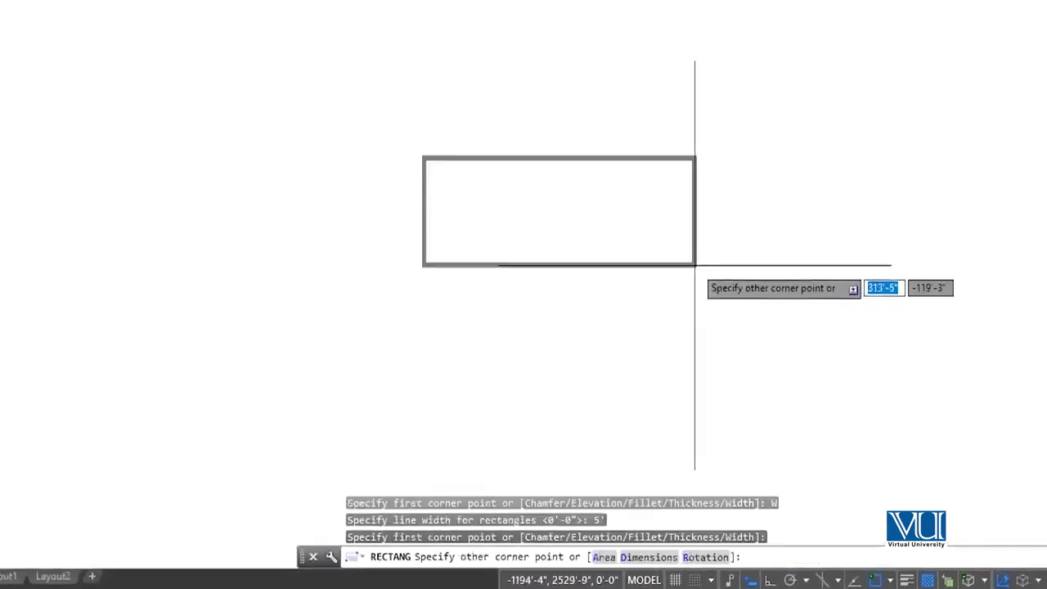
pyautogui.click(703, 269)
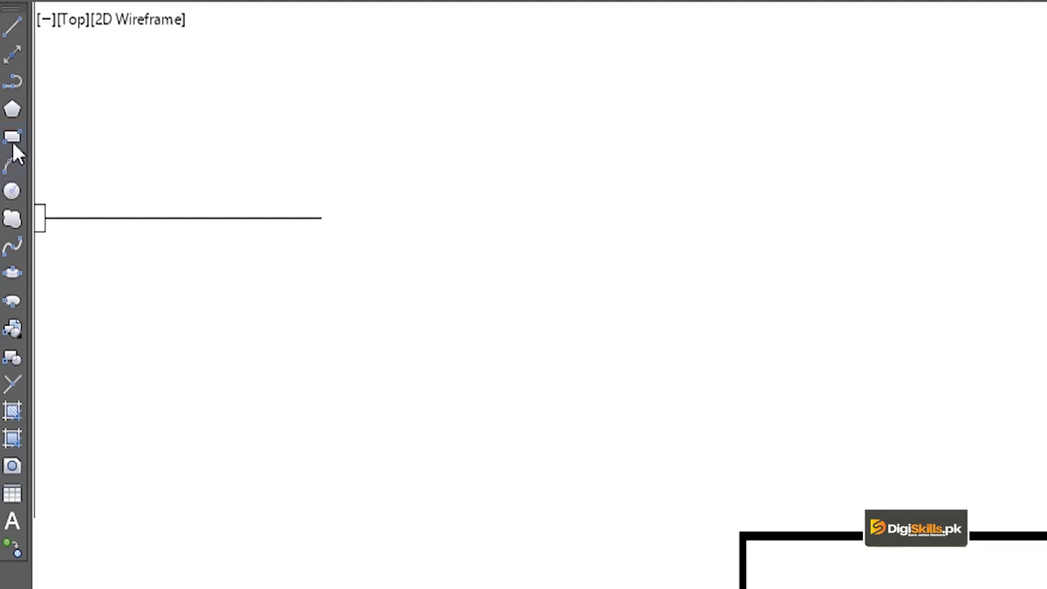
# Reset the rectangle line width to 0 and draw a thin rectangle
pyautogui.click(13, 138)
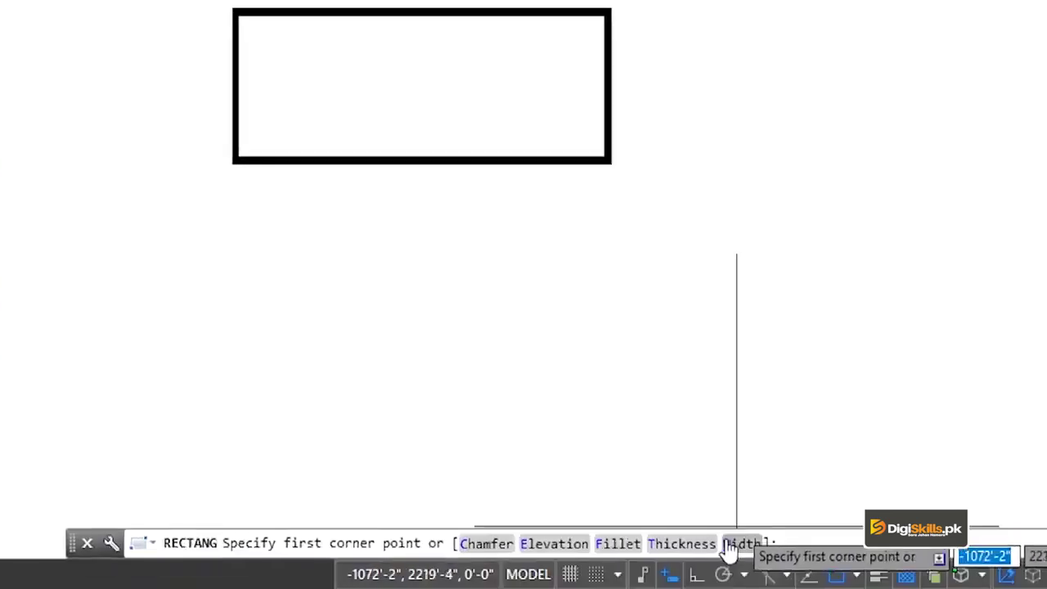
pyautogui.click(738, 544)
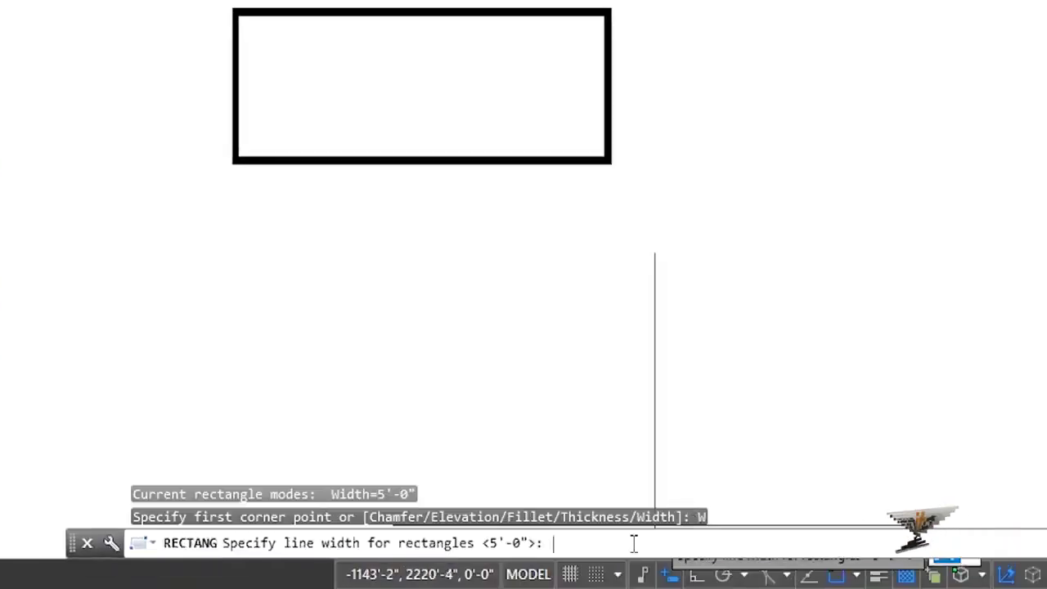
pyautogui.write('0')
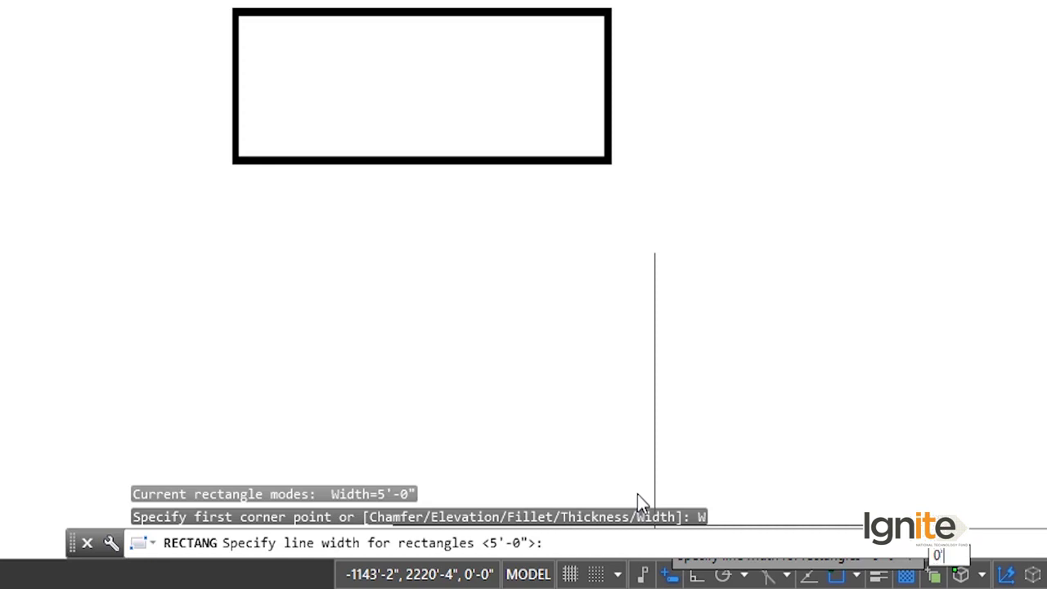
pyautogui.press('Return')
pyautogui.click(450, 166)
pyautogui.click(701, 287)
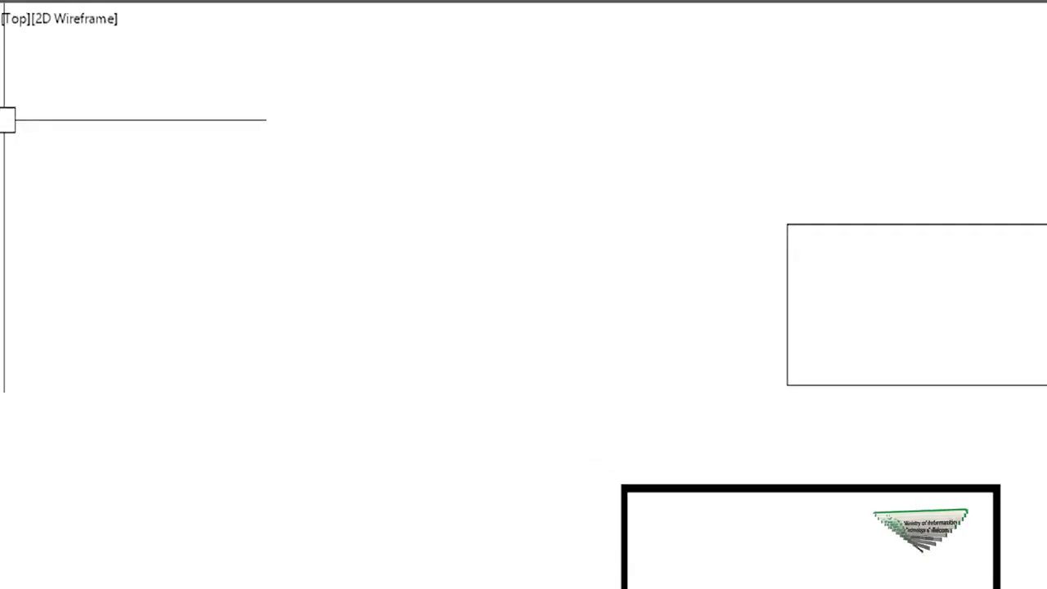
# Draw a rectangle measuring 100' by 90' using typed dimensions
pyautogui.click(12, 138)
pyautogui.click(307, 188)
pyautogui.write('100')
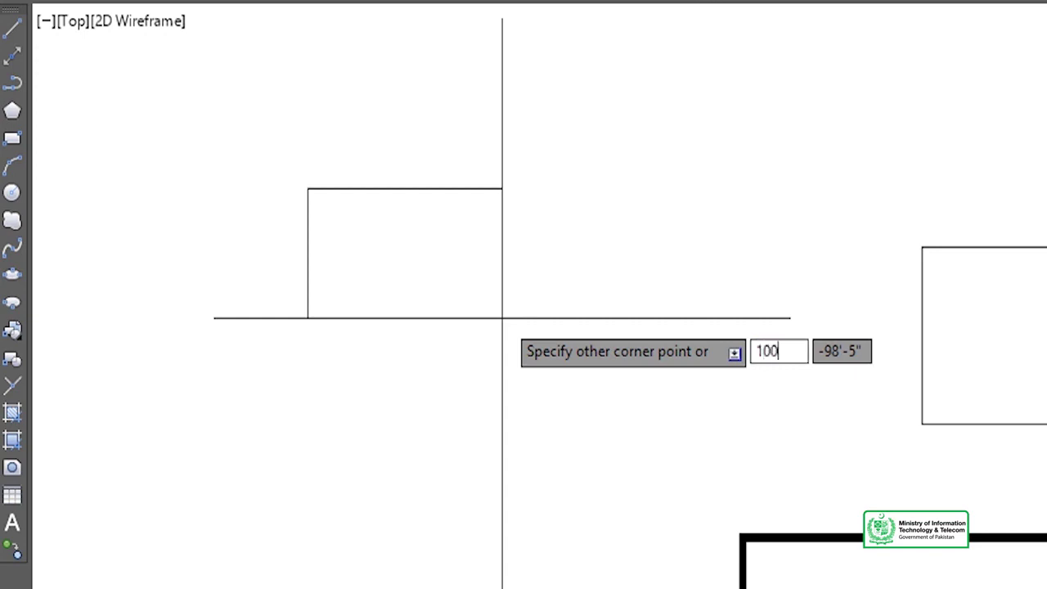
pyautogui.press('Tab')
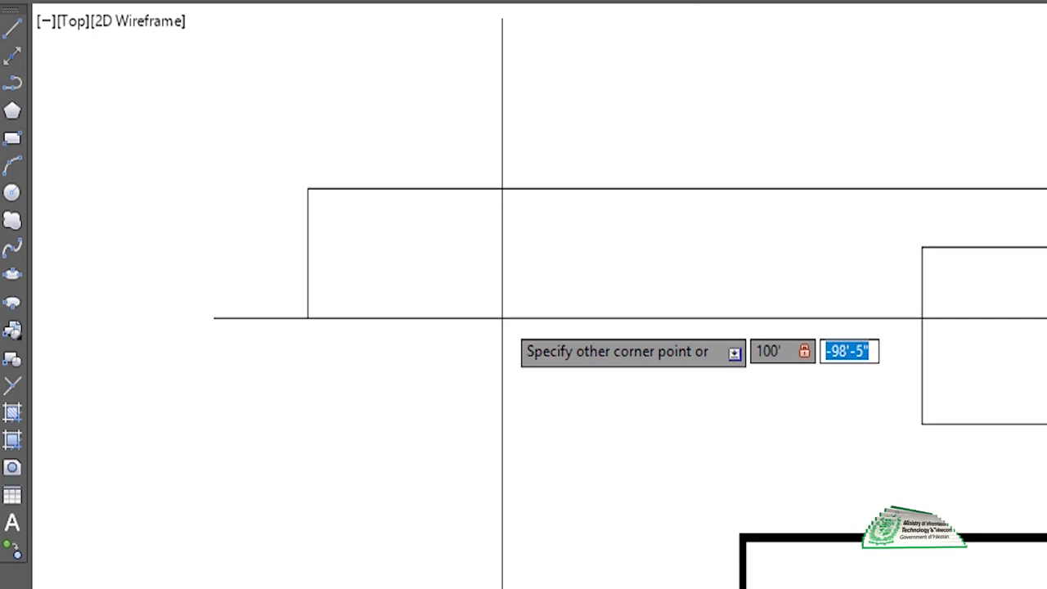
pyautogui.write('90')
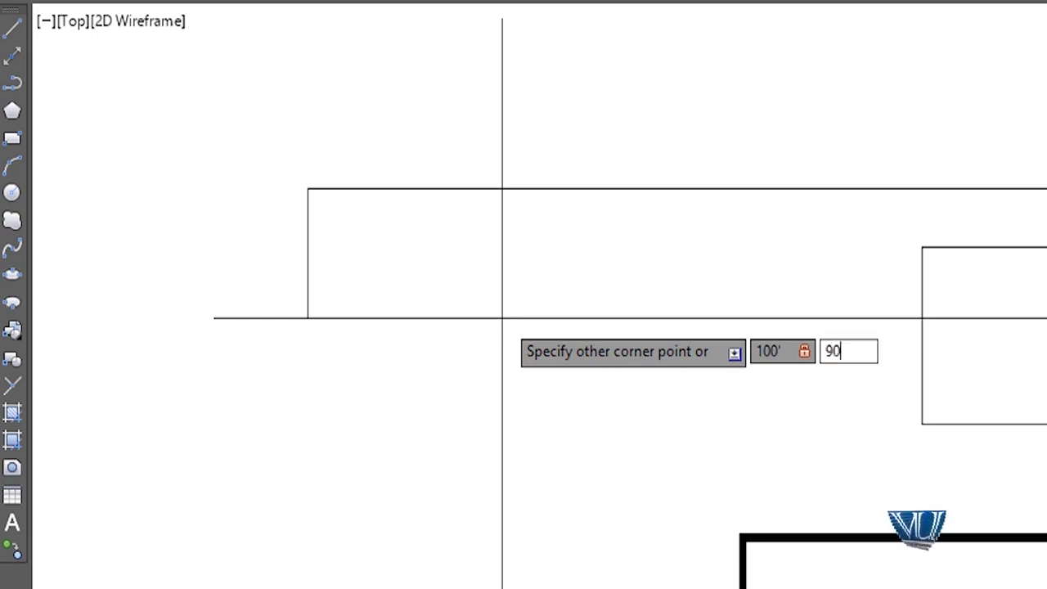
pyautogui.press('Return')
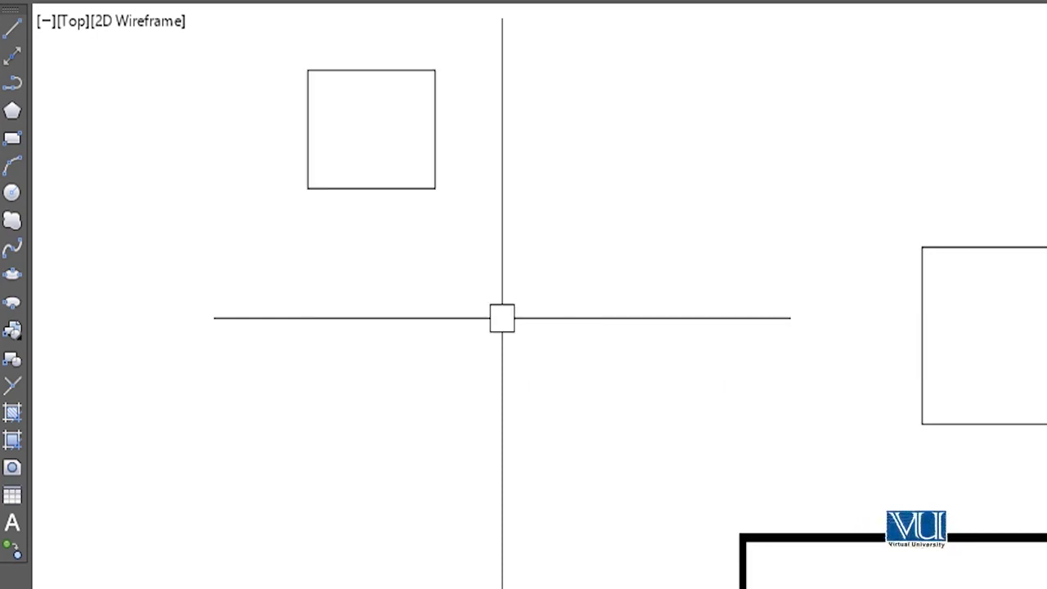
# Draw a long thin rectangle rotated 45° that crosses the thick one
pyautogui.click(12, 137)
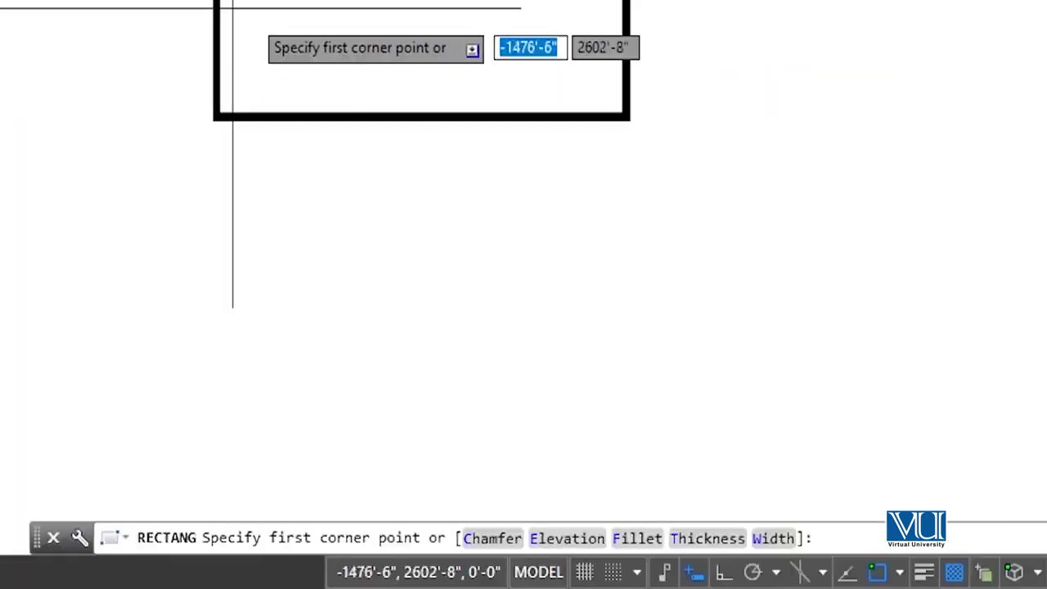
pyautogui.click(225, 8)
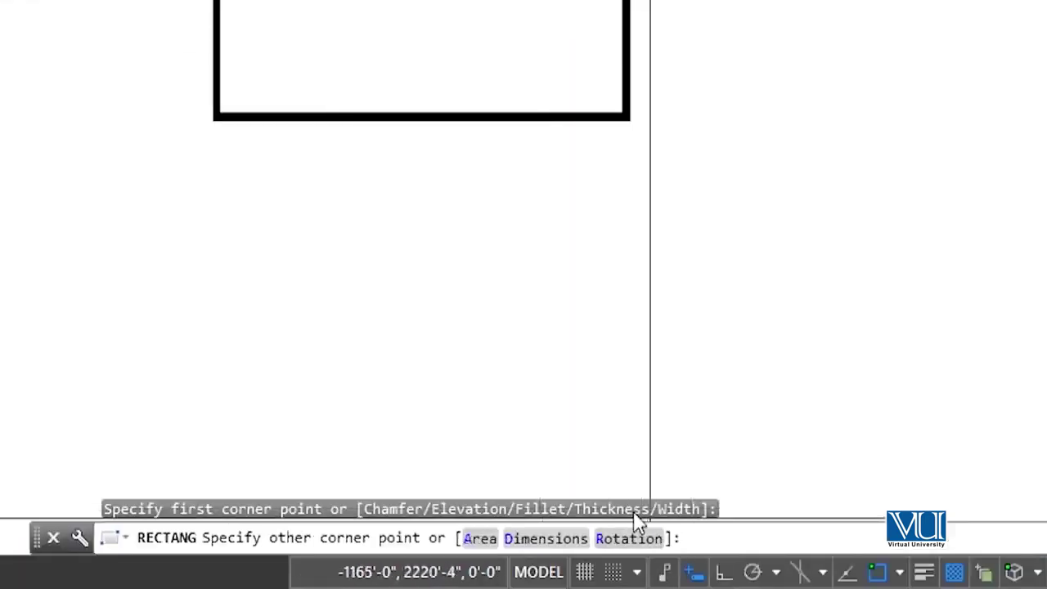
pyautogui.click(624, 538)
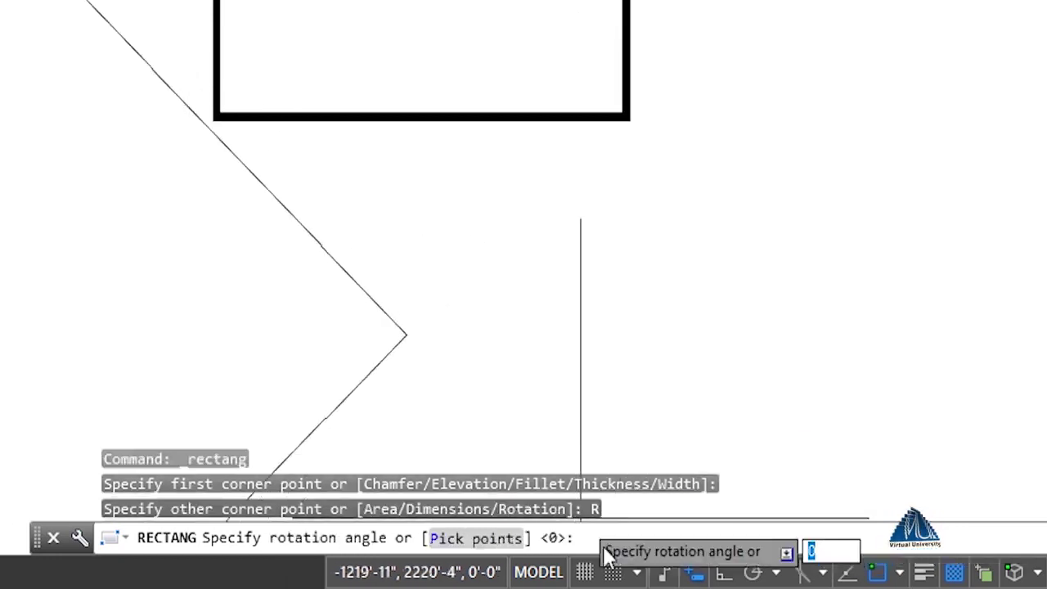
pyautogui.write('45')
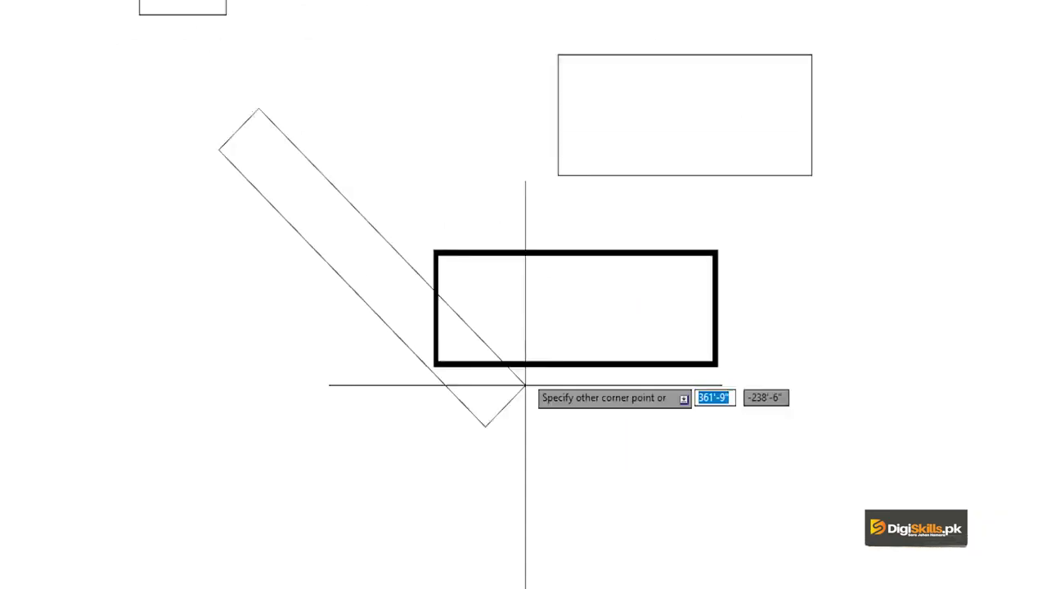
pyautogui.click(588, 486)
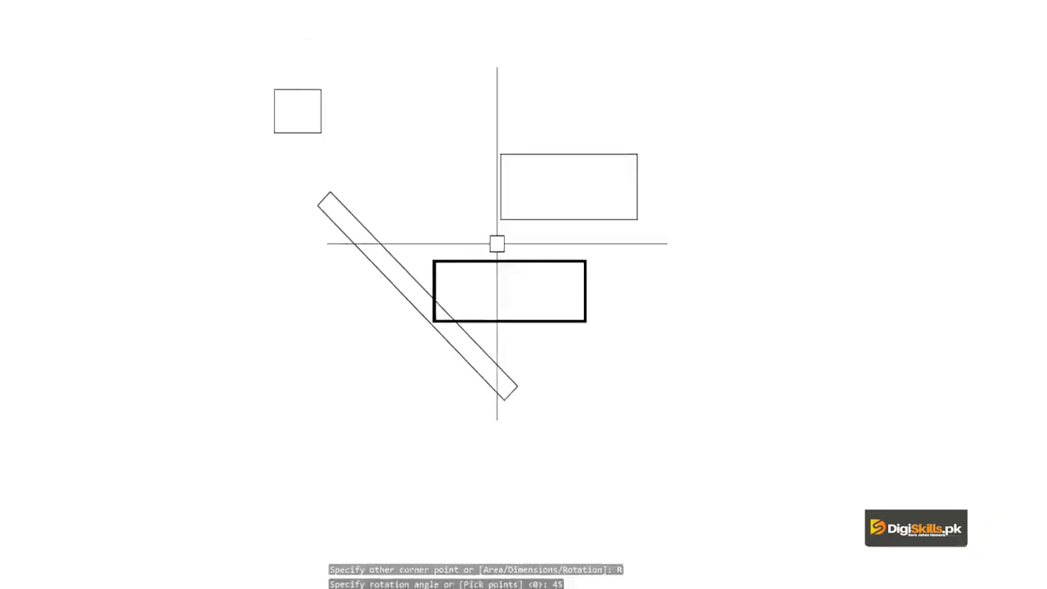
# Window-select all four rectangles and delete them
pyautogui.click(578, 131)
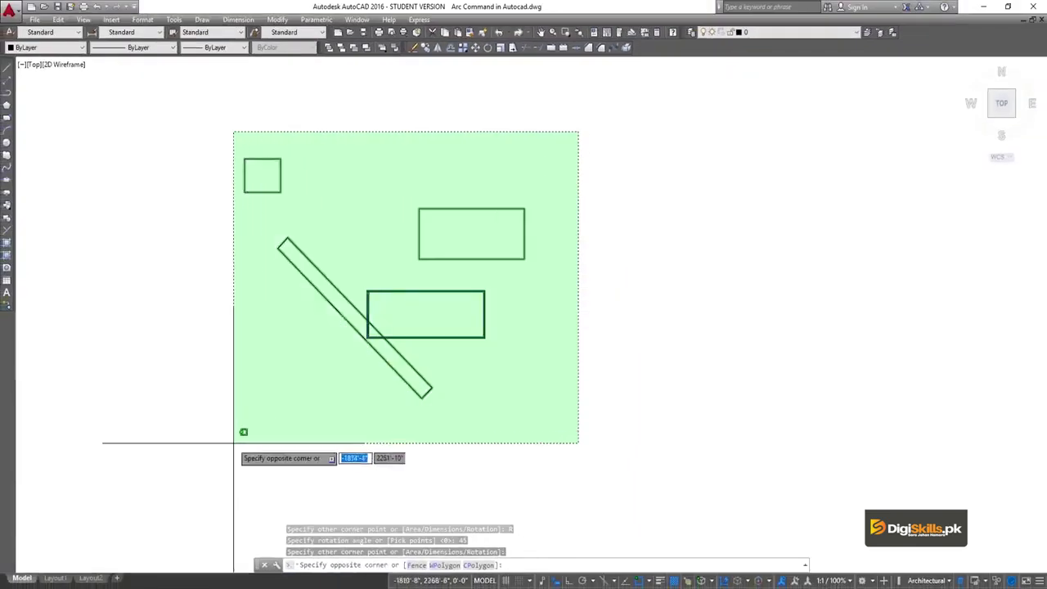
pyautogui.click(234, 443)
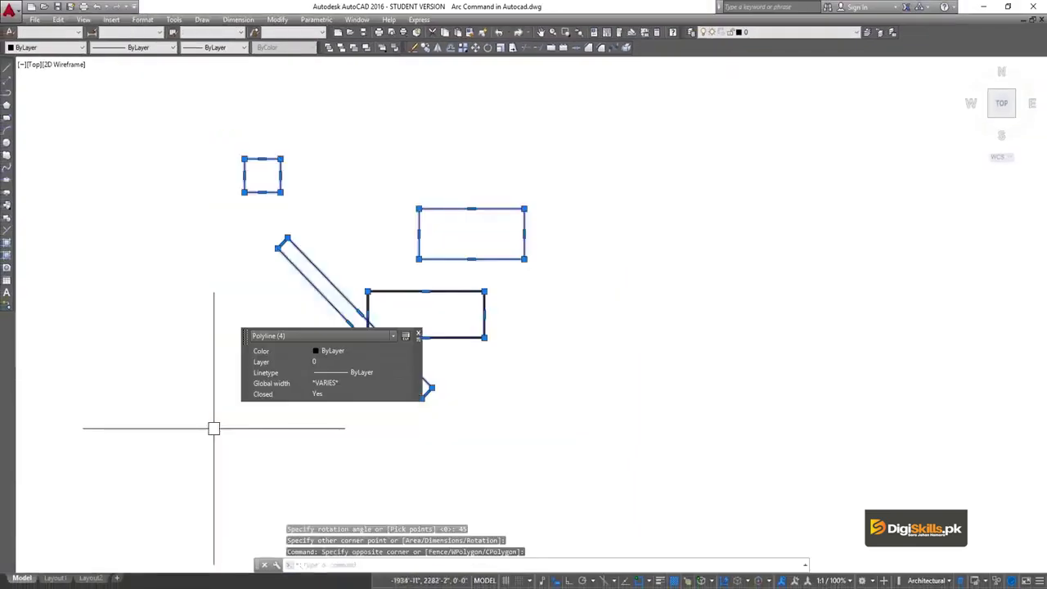
pyautogui.press('Delete')
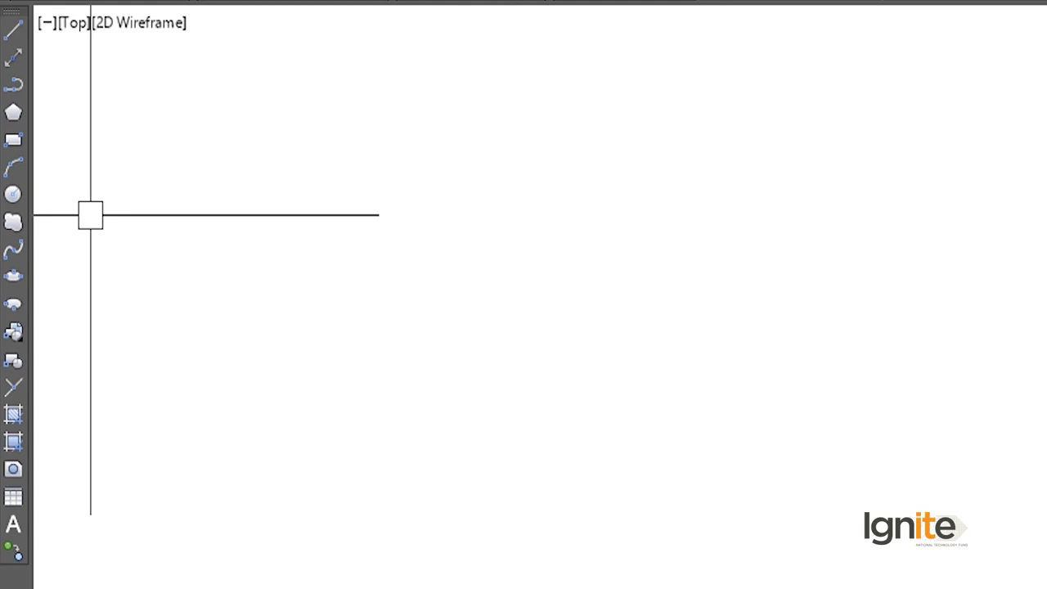
# Draw a large three-point arc bulging upward across the drawing
pyautogui.click(18, 176)
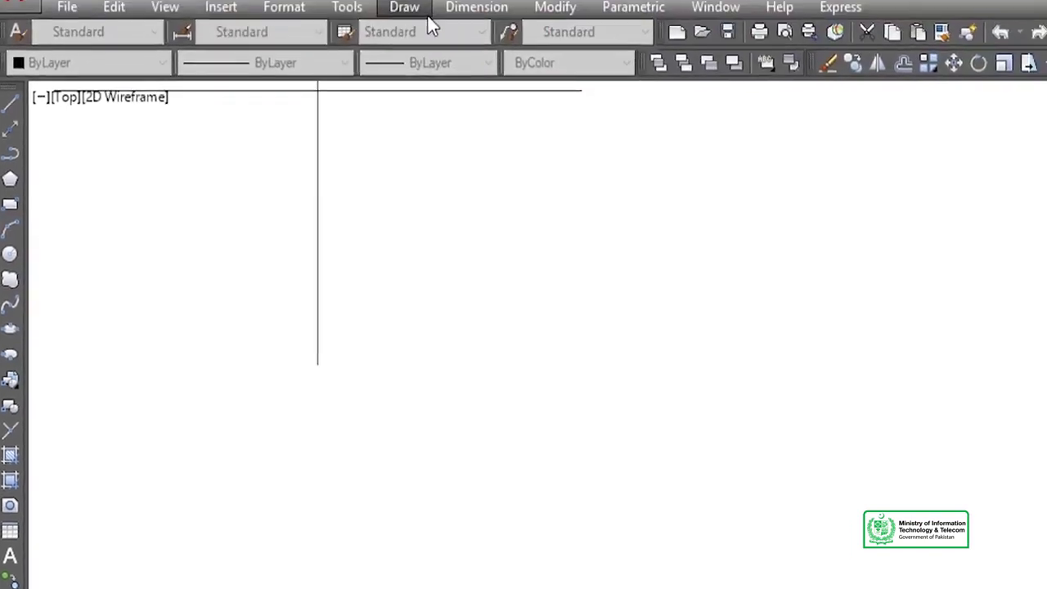
pyautogui.click(402, 12)
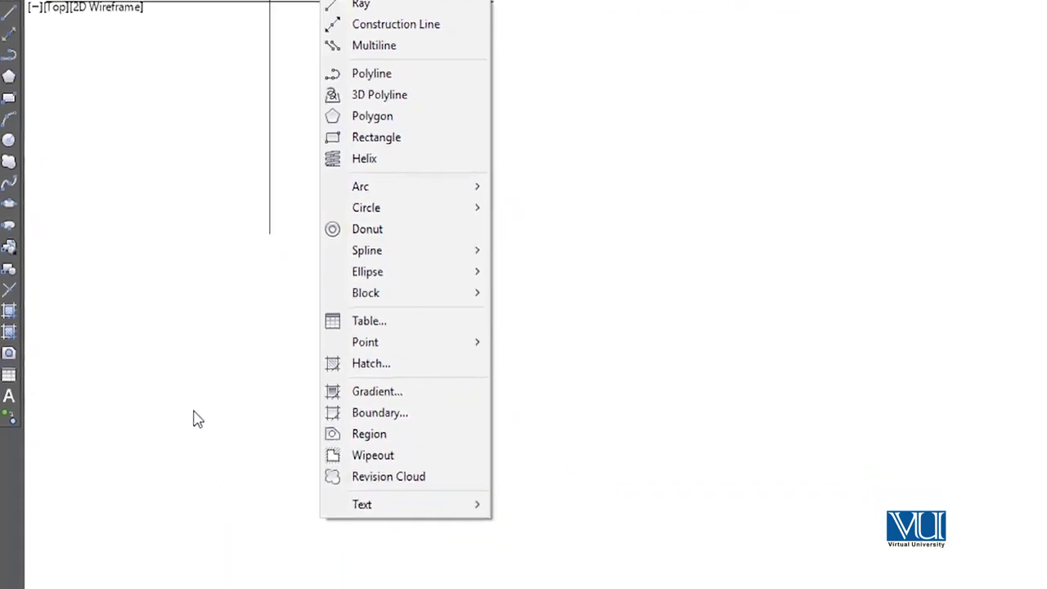
pyautogui.click(350, 174)
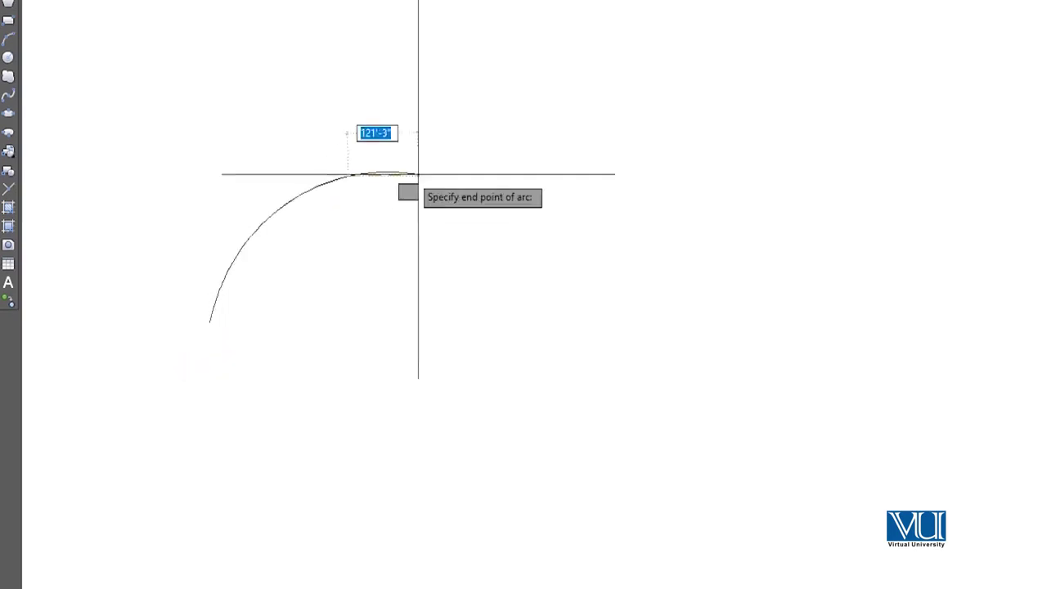
pyautogui.click(543, 191)
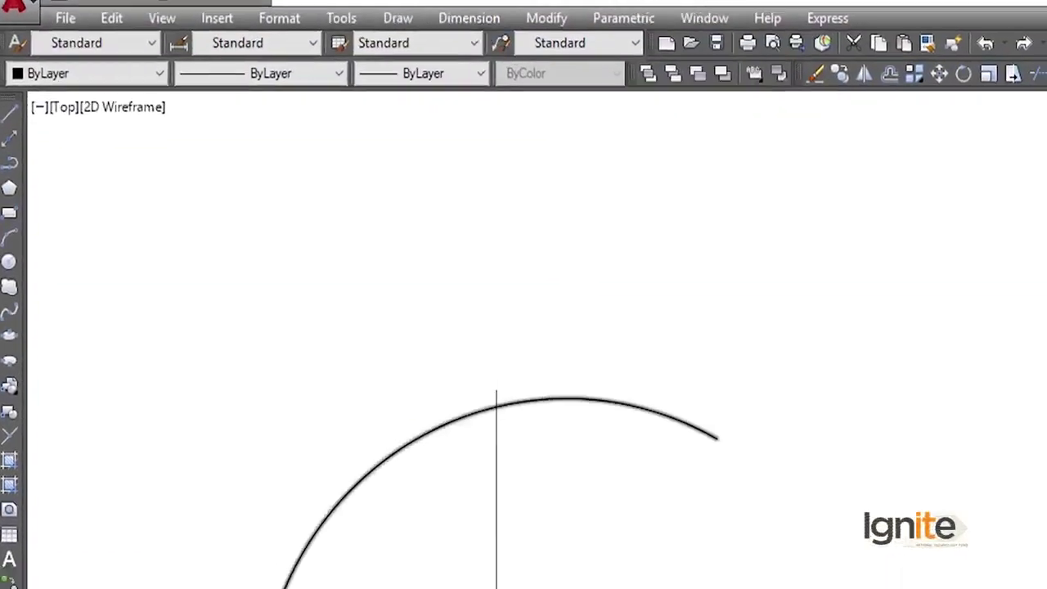
# Review the Standard dimension style's Primary Units and Text settings, keeping 20' text height
pyautogui.press('Return')
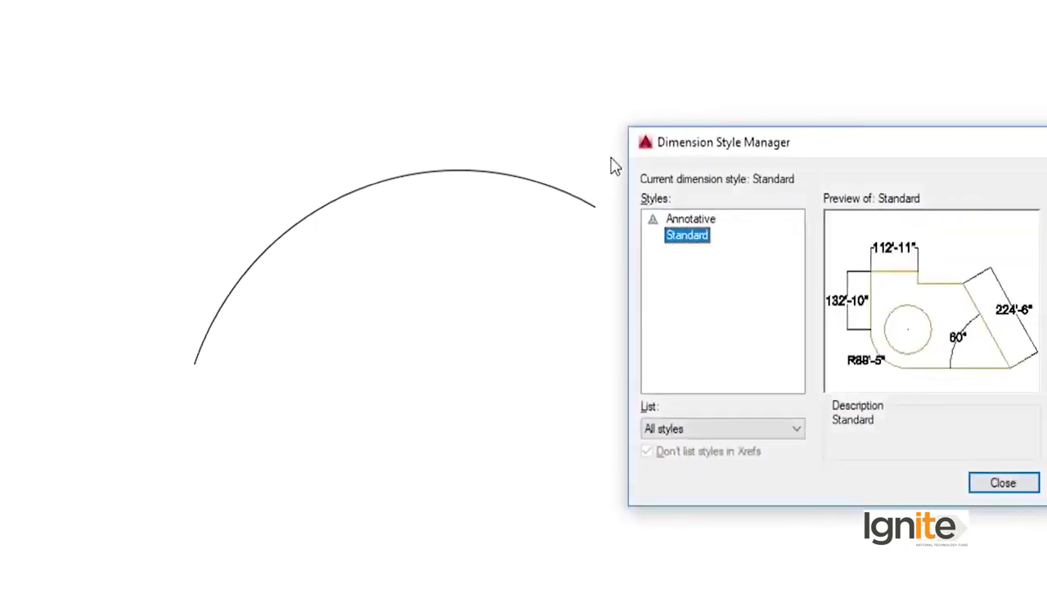
pyautogui.click(981, 286)
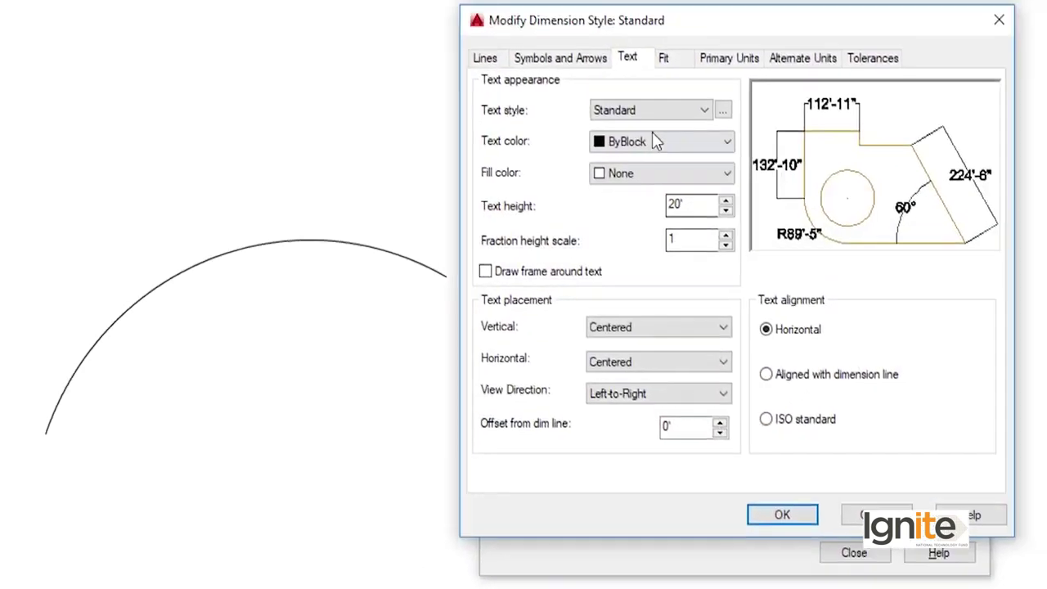
pyautogui.click(736, 67)
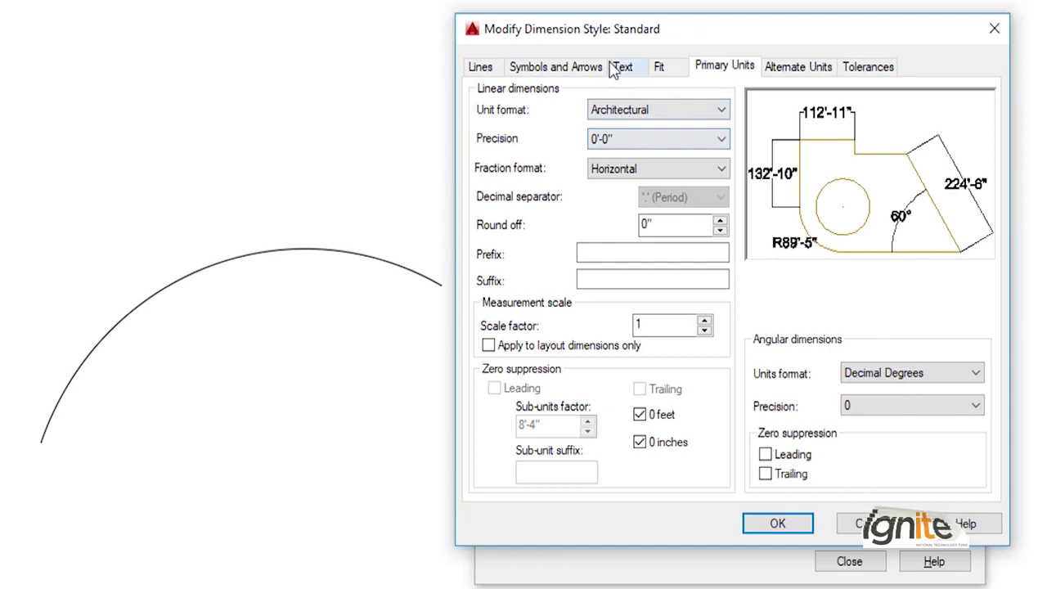
pyautogui.click(619, 67)
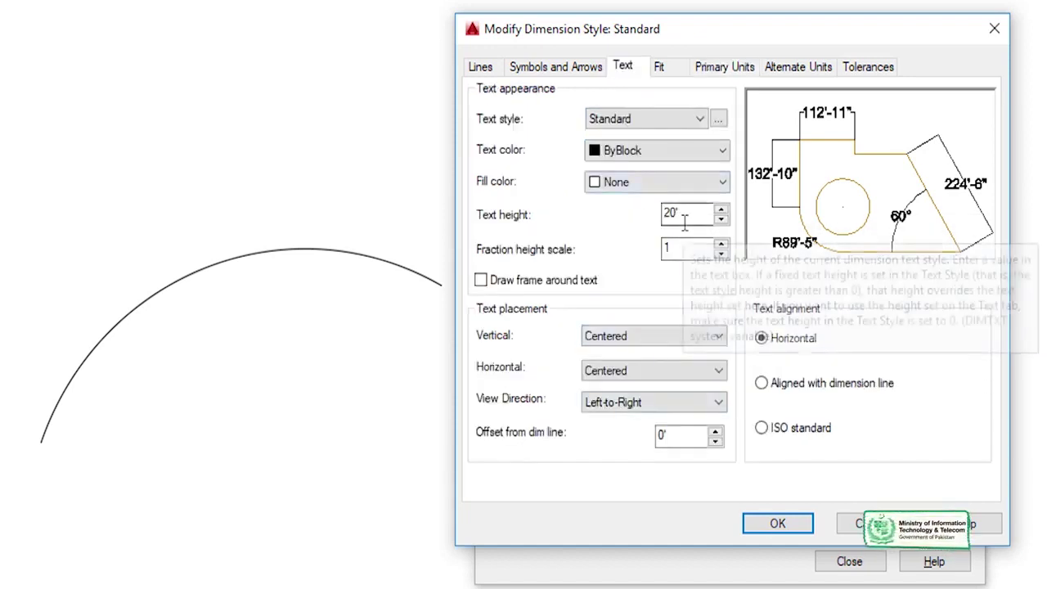
pyautogui.click(777, 525)
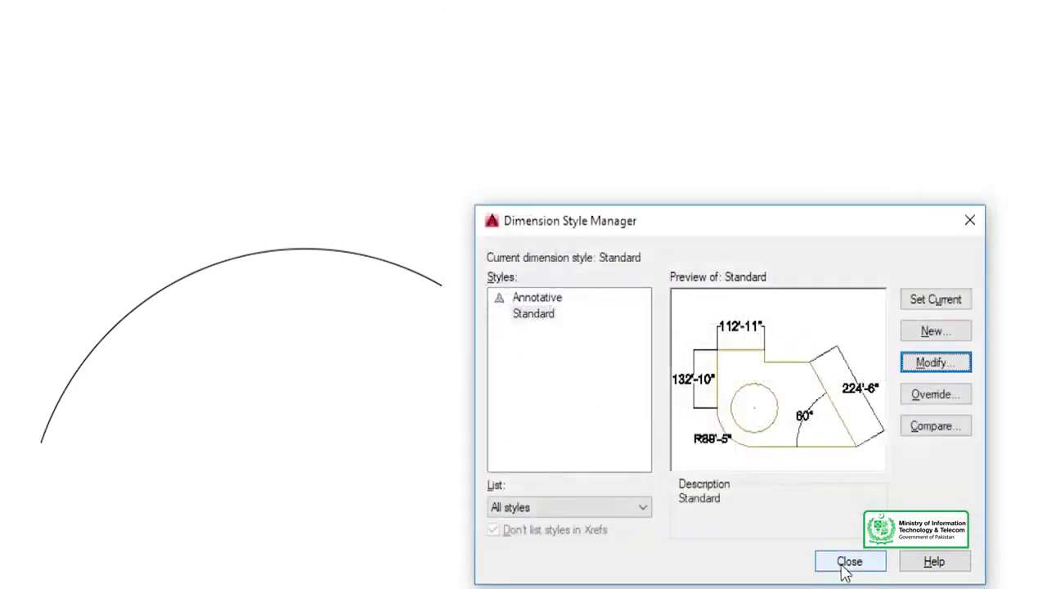
pyautogui.click(847, 563)
pyautogui.click(495, 12)
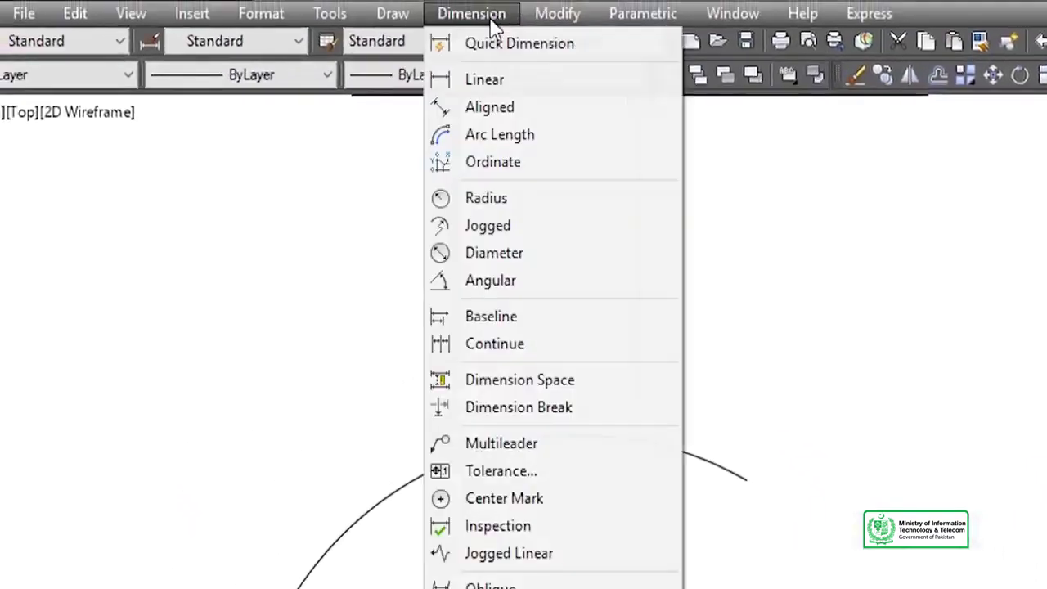
# Add a radius dimension reading R432'-6" to the arc, placed above it
pyautogui.click(509, 207)
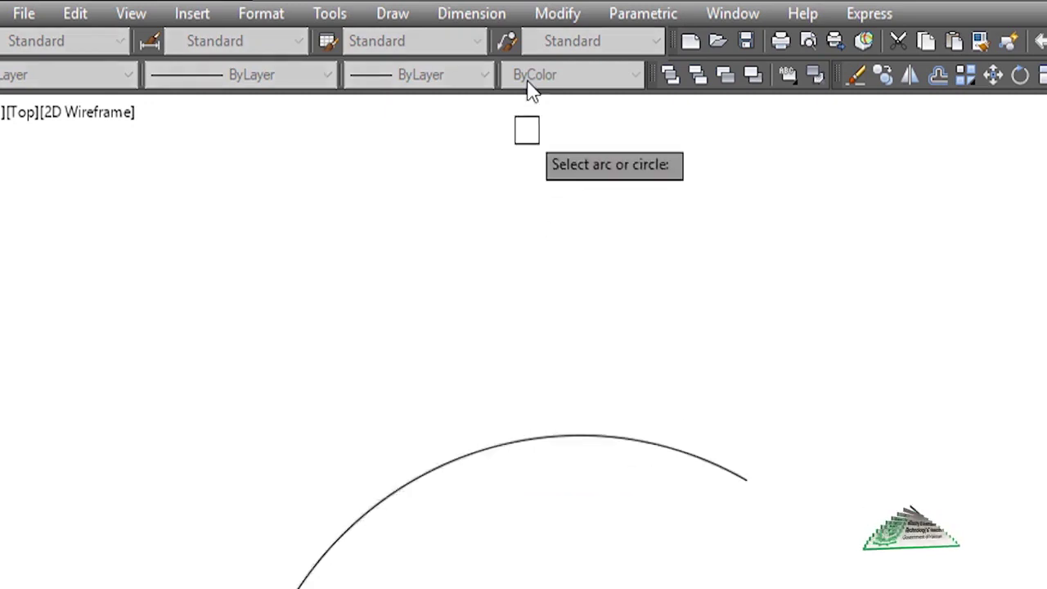
pyautogui.click(495, 12)
pyautogui.click(486, 14)
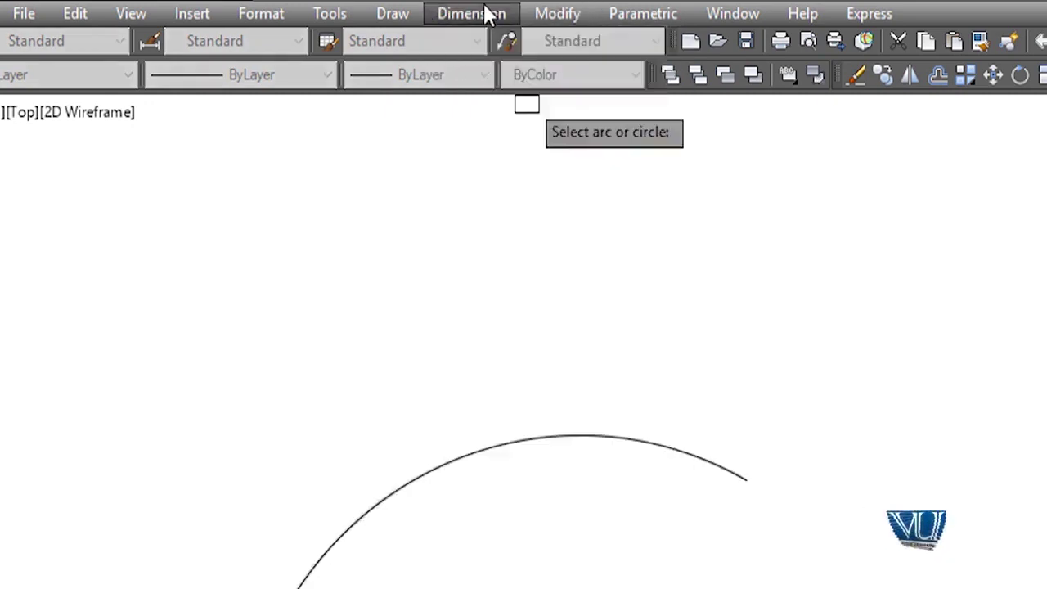
pyautogui.click(435, 471)
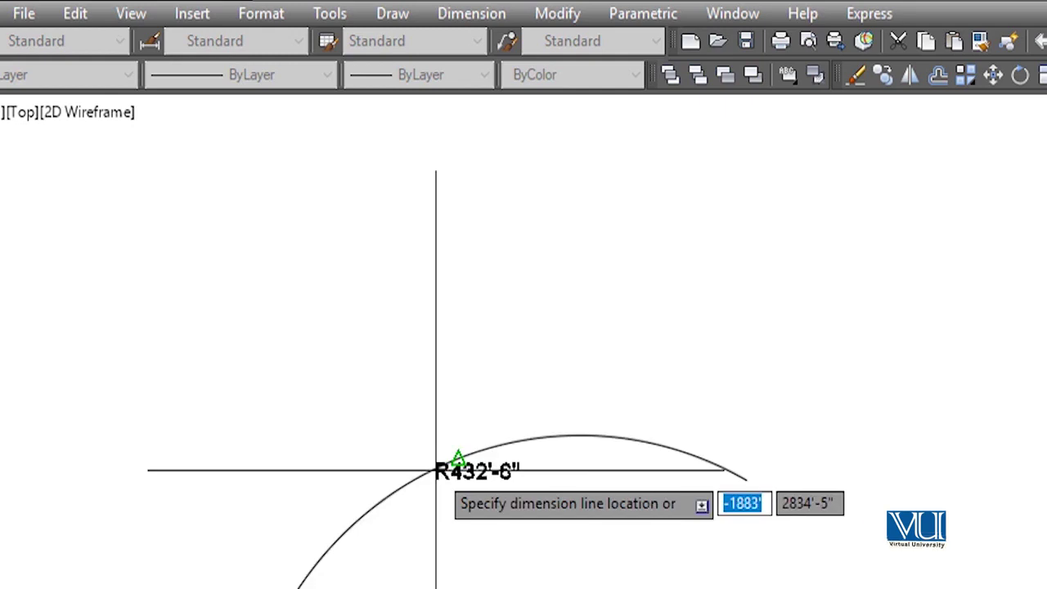
pyautogui.click(441, 426)
pyautogui.moveTo(409, 538); pyautogui.dragTo(659, 530, button='middle')
pyautogui.scroll(2, 663, 368)
pyautogui.scroll(2, 646, 421)
pyautogui.scroll(-2, 658, 483)
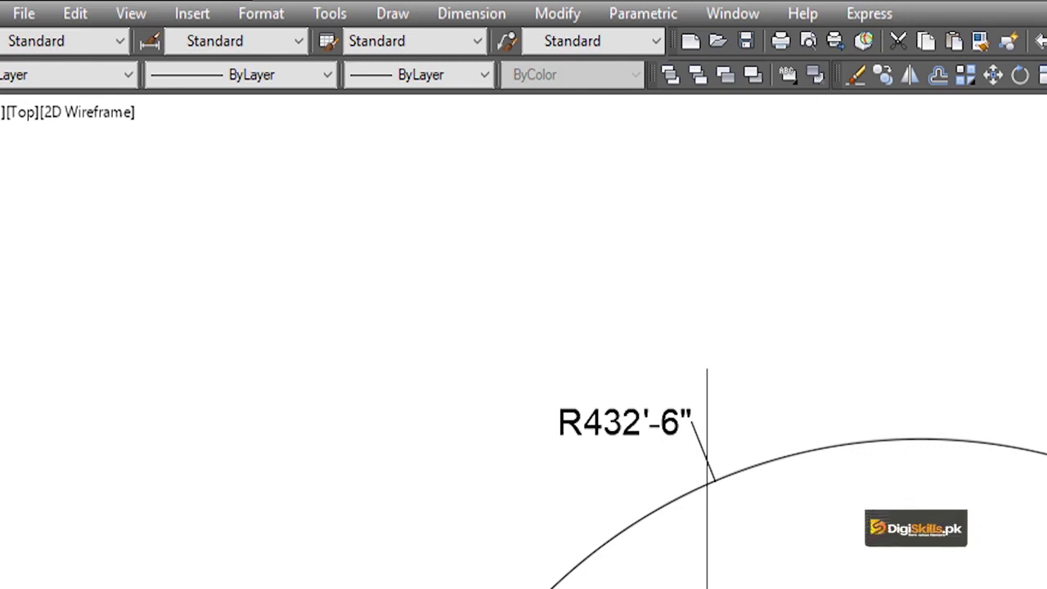
# Erase the radius dimension and then the arc
pyautogui.click(692, 380)
pyautogui.click(625, 442)
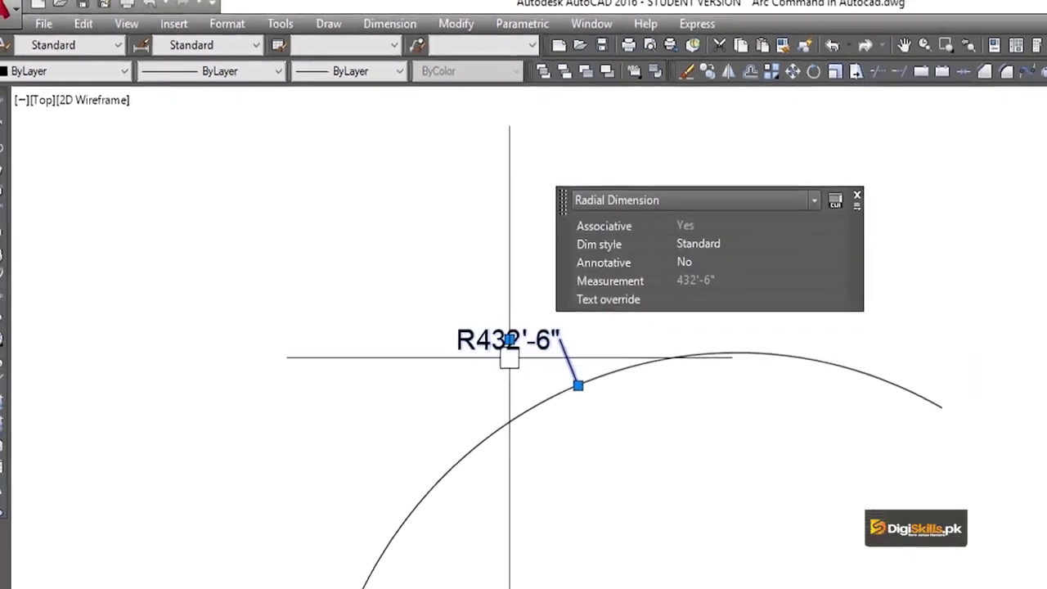
pyautogui.press('Delete')
pyautogui.click(493, 226)
pyautogui.click(512, 357)
pyautogui.click(636, 291)
pyautogui.click(472, 434)
pyautogui.press('Delete')
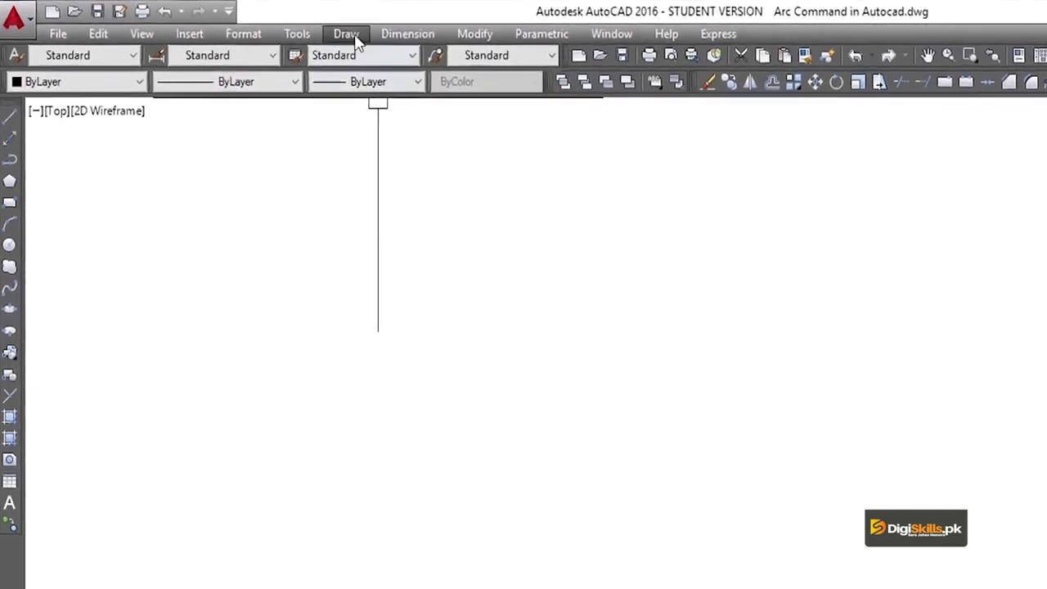
# Start an arc using the Start, End, Radius method
pyautogui.click(352, 36)
pyautogui.moveTo(425, 306)
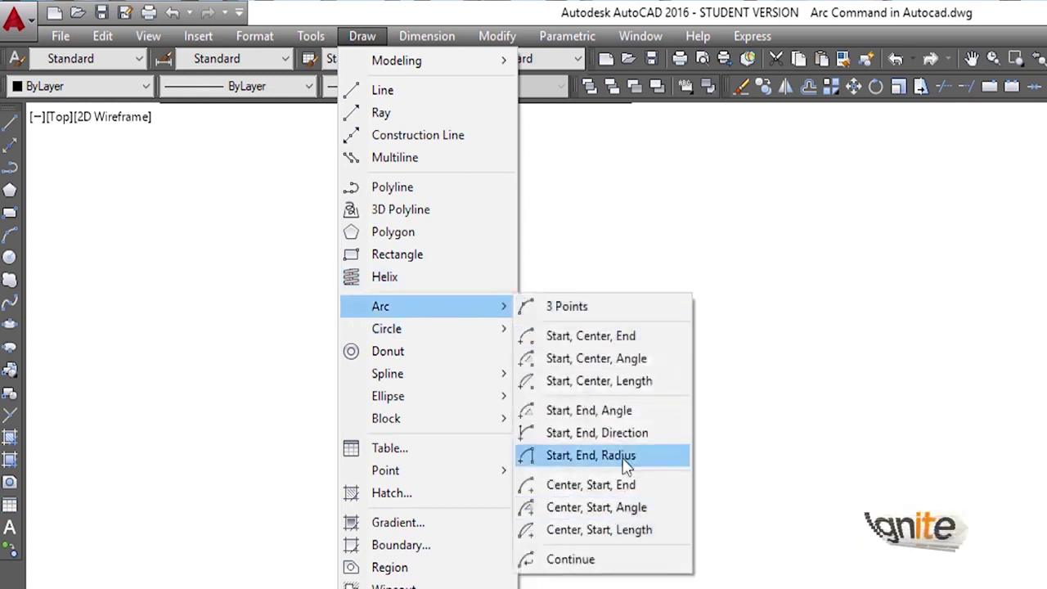
pyautogui.click(829, 307)
pyautogui.click(654, 436)
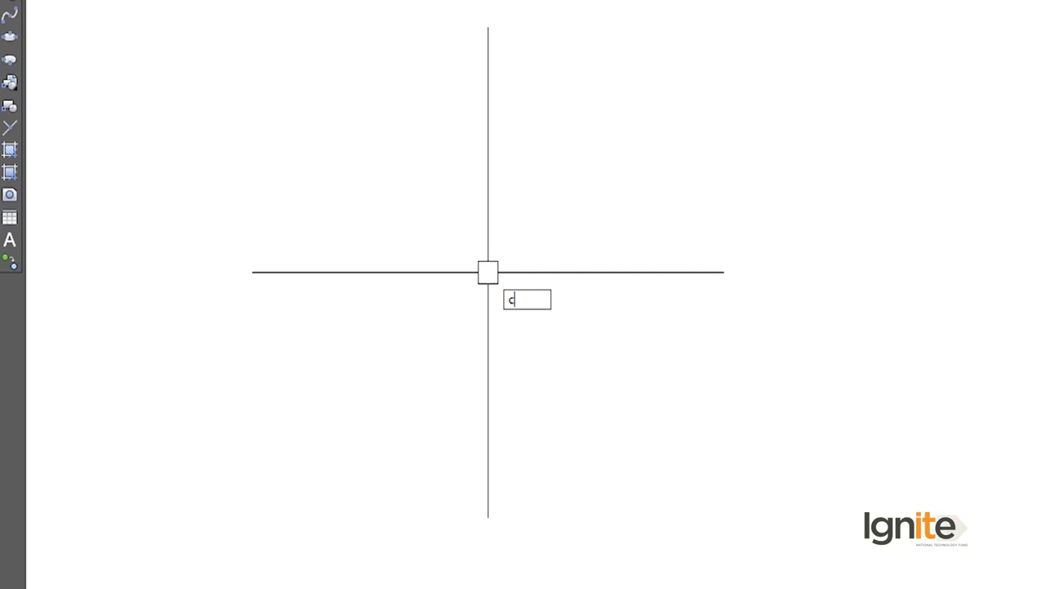
# Draw a circle with a radius of about 178'-5"
pyautogui.press('Return')
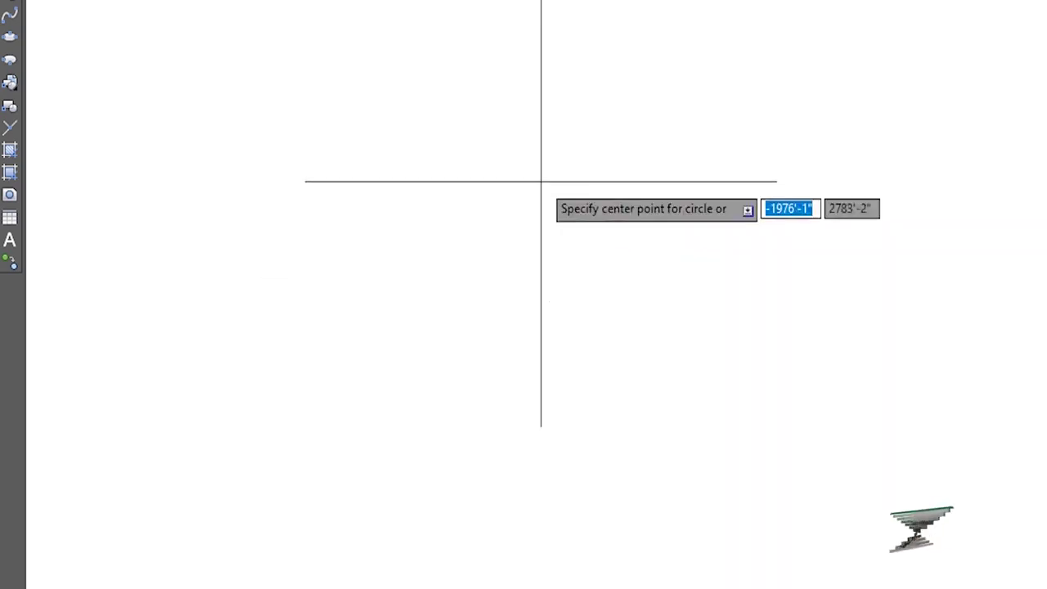
pyautogui.click(541, 181)
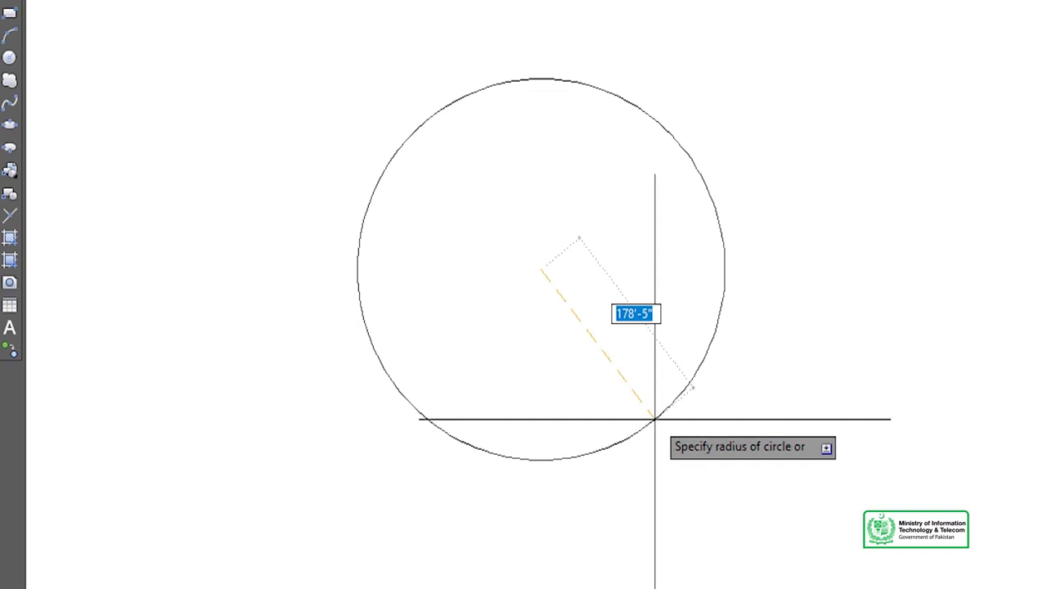
pyautogui.click(654, 419)
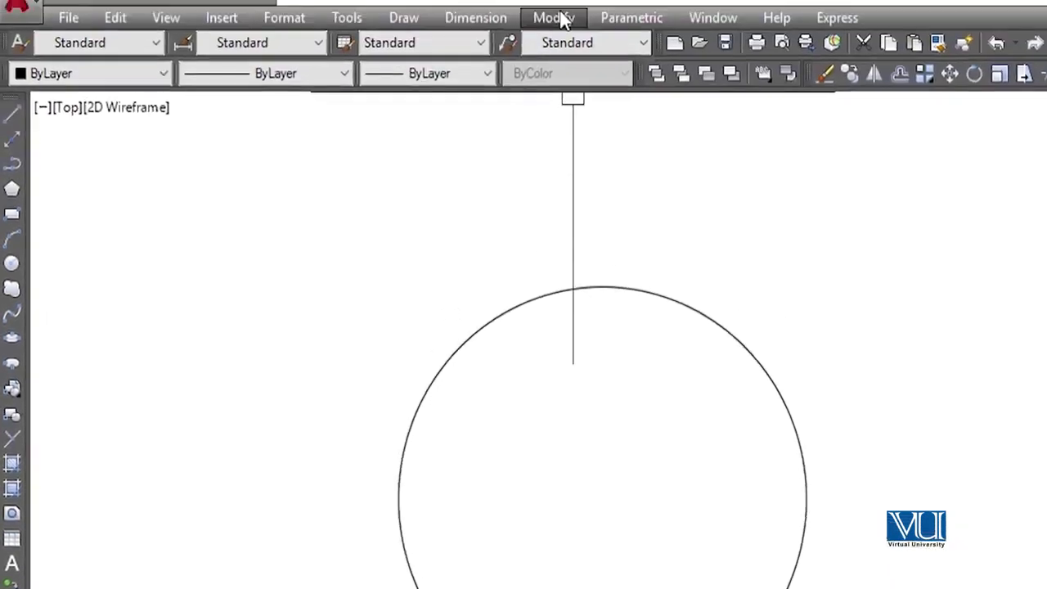
# Dimension the circle with radius R178'-5" above it and diameter Ø356'-10" at upper right
pyautogui.click(546, 18)
pyautogui.moveTo(475, 18)
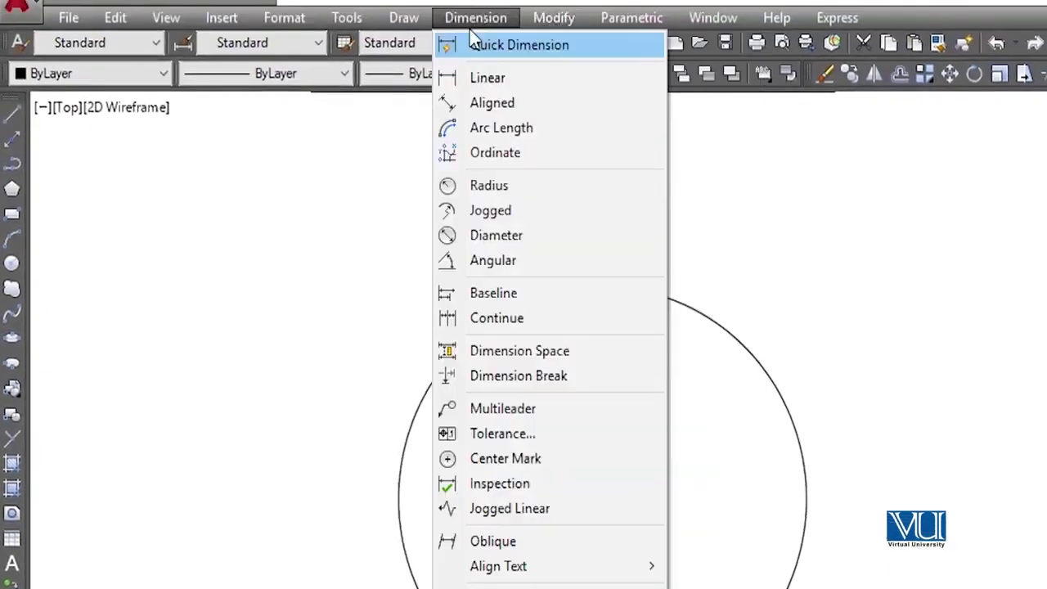
pyautogui.click(490, 187)
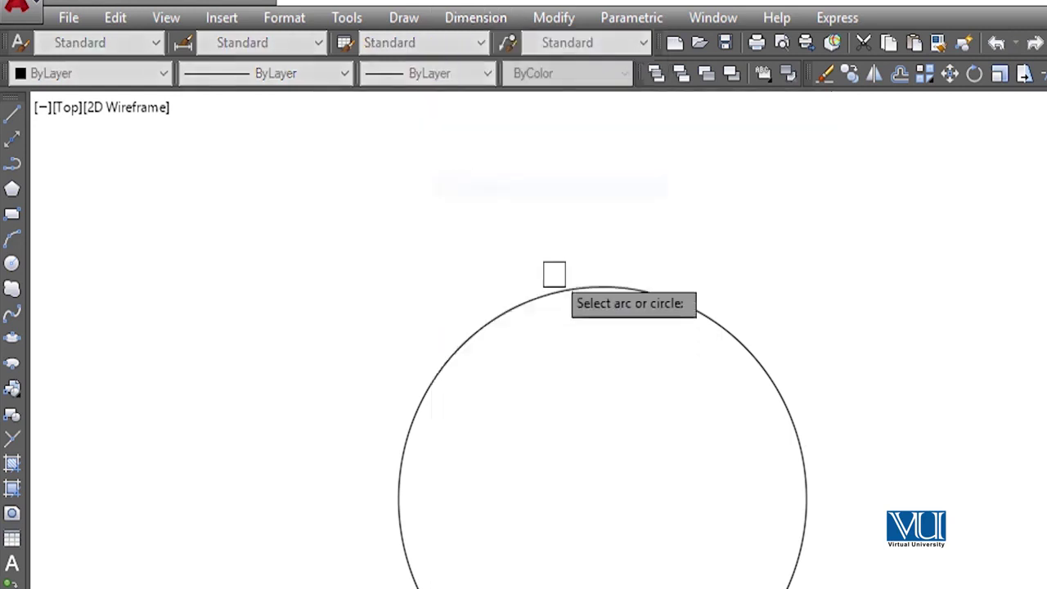
pyautogui.click(555, 285)
pyautogui.click(595, 234)
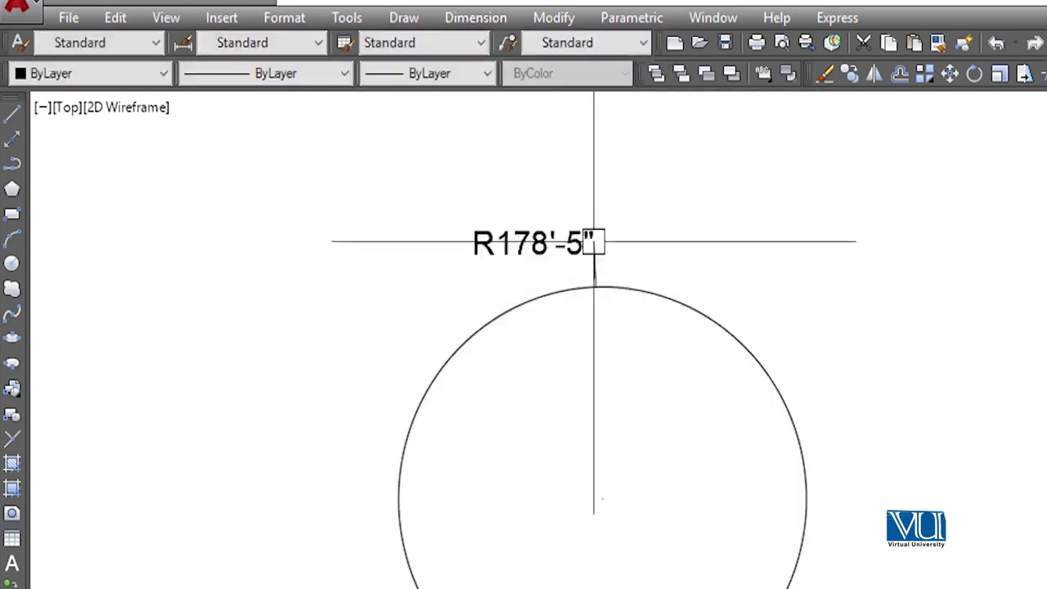
pyautogui.click(500, 23)
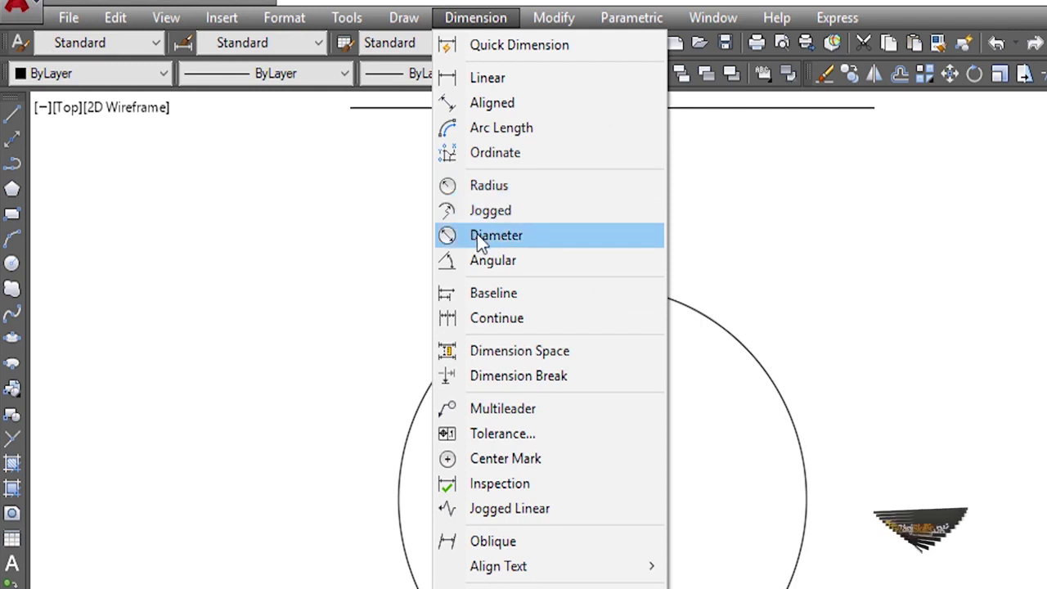
pyautogui.click(477, 234)
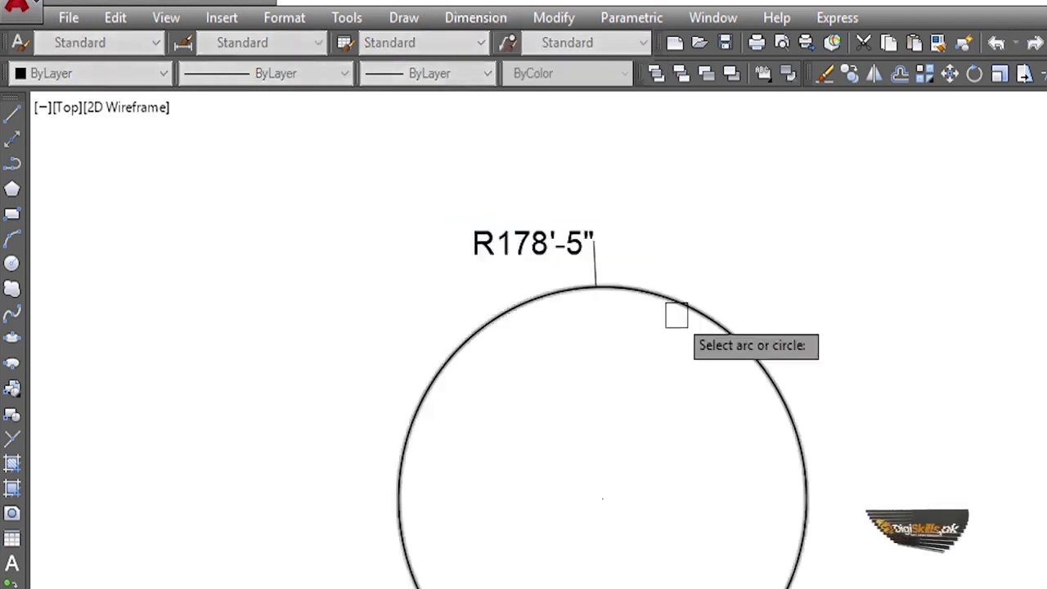
pyautogui.click(729, 319)
pyautogui.click(775, 283)
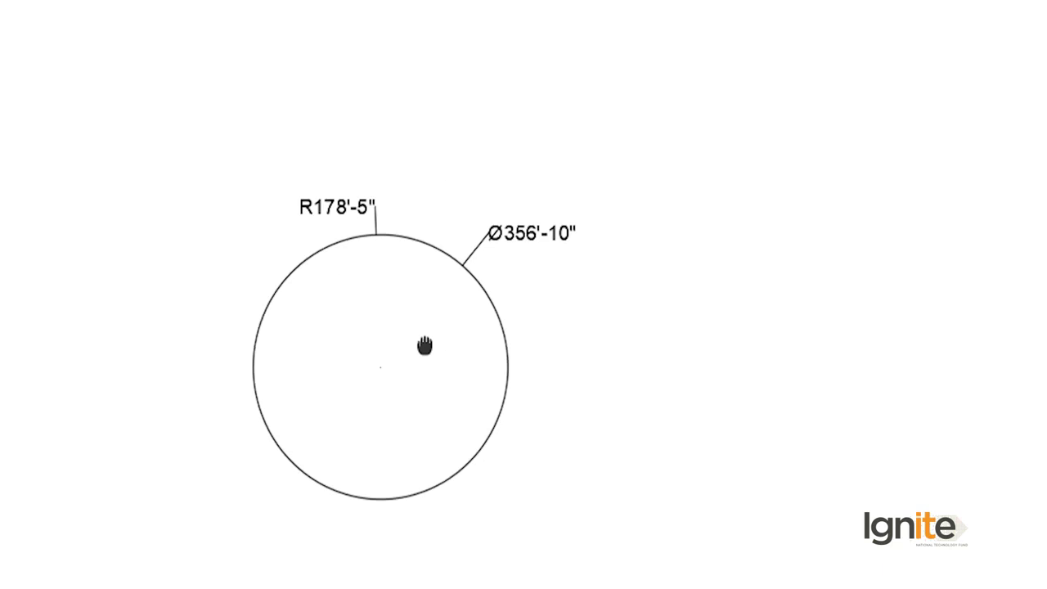
# Draw two more circles by centre and radius beside the dimensioned circle
pyautogui.scroll(-2, 466, 377)
pyautogui.write('c')
pyautogui.press('Return')
pyautogui.click(590, 300)
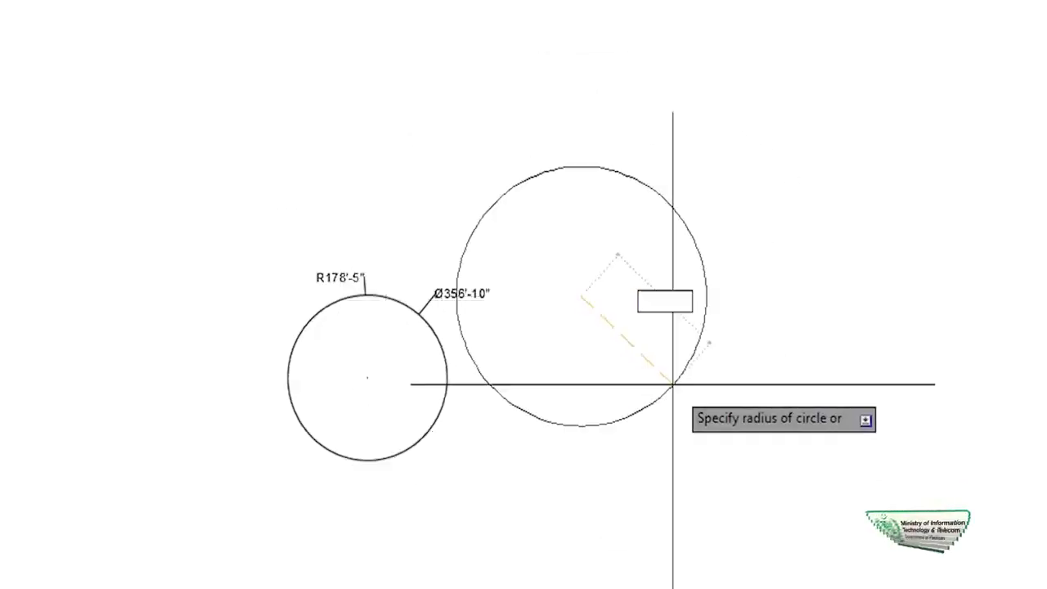
pyautogui.click(633, 356)
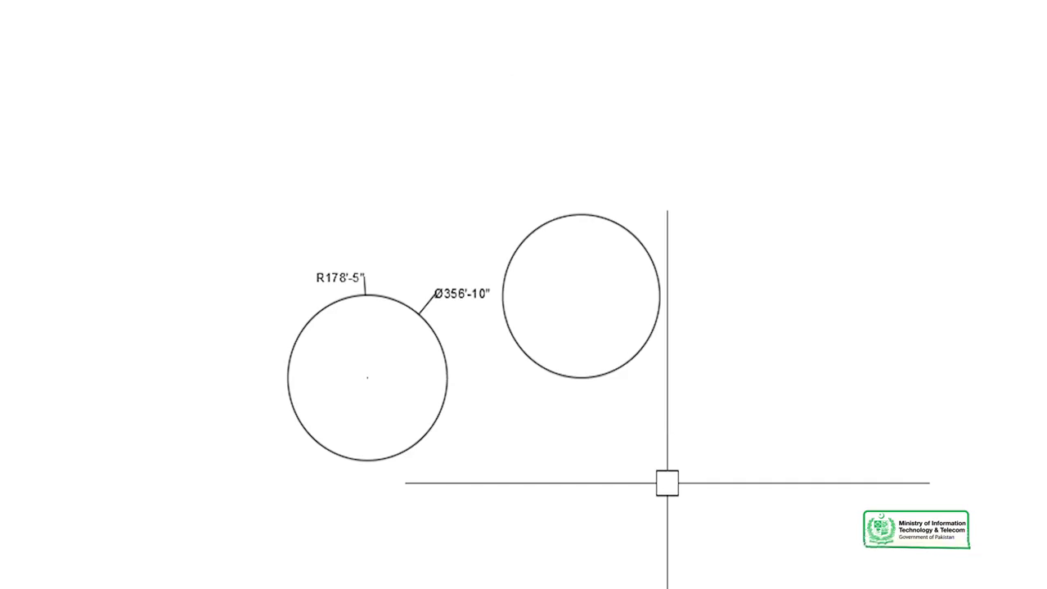
pyautogui.write('c')
pyautogui.press('Return')
pyautogui.click(606, 471)
pyautogui.click(599, 527)
# Draw a large three-point circle through the centres of the three circles
pyautogui.write('c')
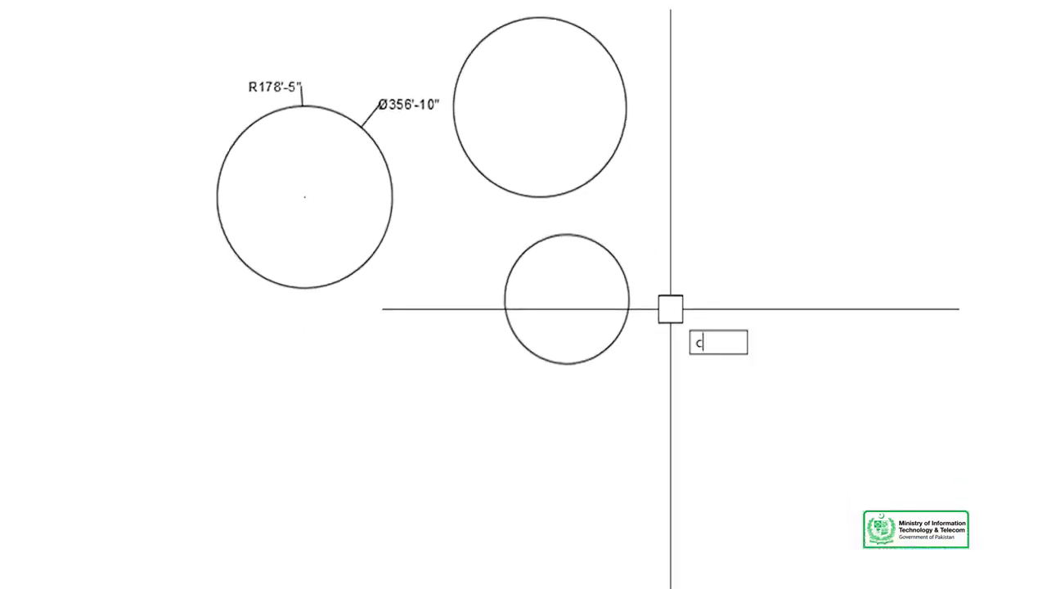
pyautogui.press('Return')
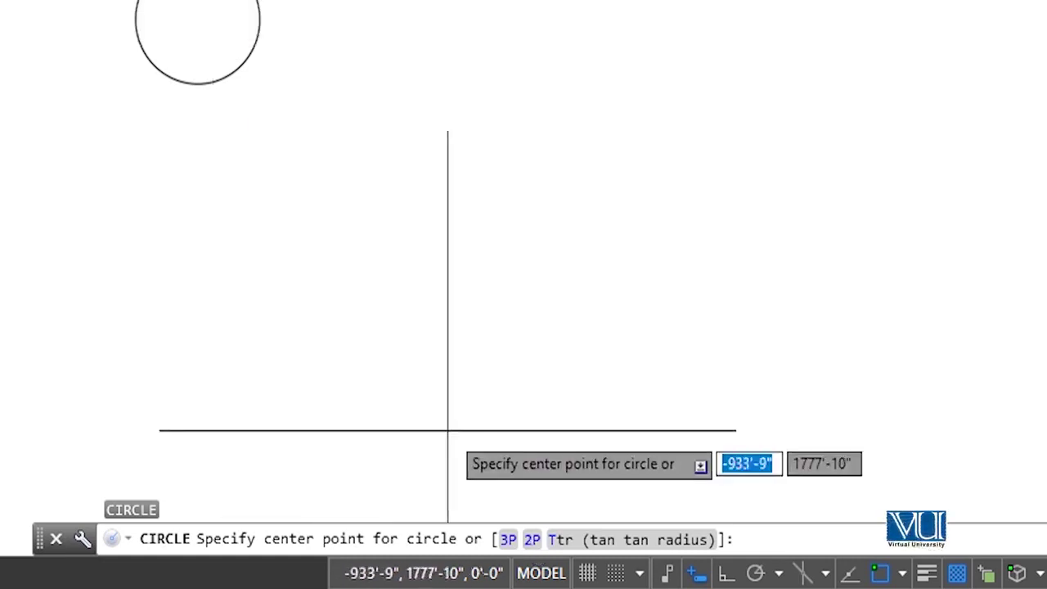
pyautogui.click(507, 541)
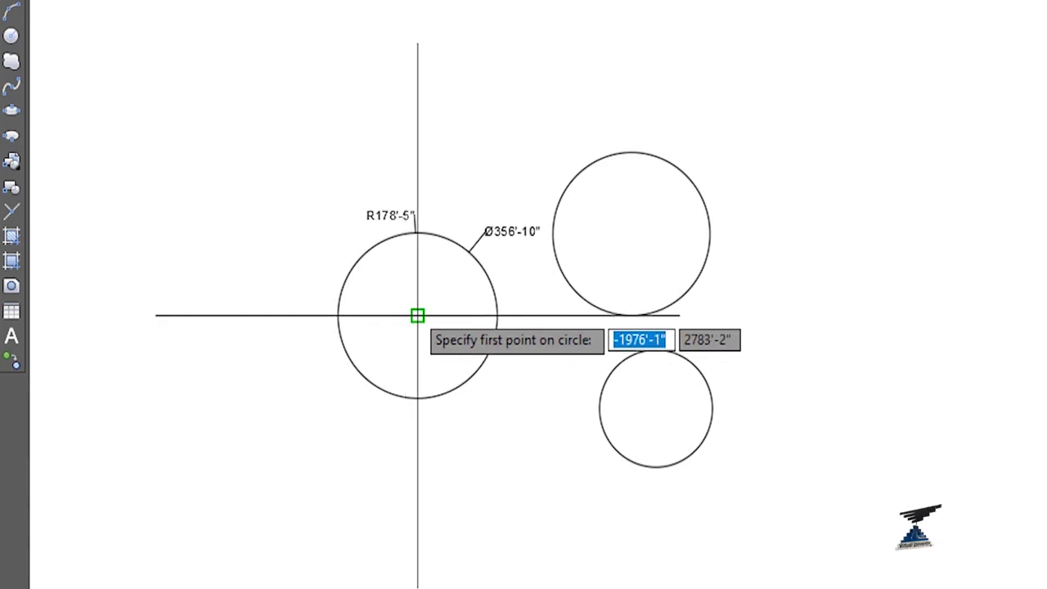
pyautogui.click(416, 313)
pyautogui.click(630, 233)
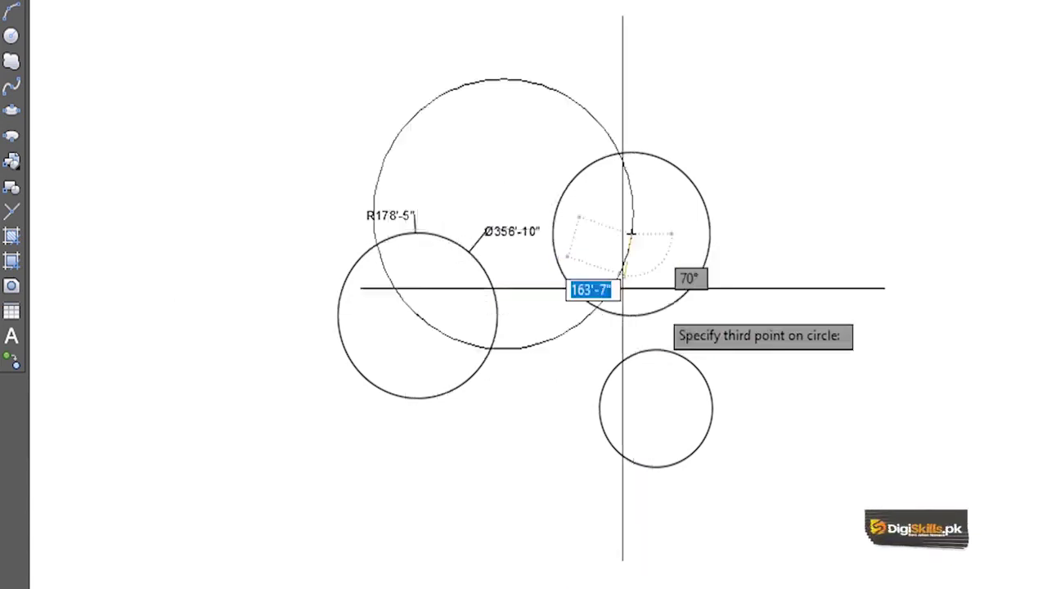
pyautogui.click(656, 409)
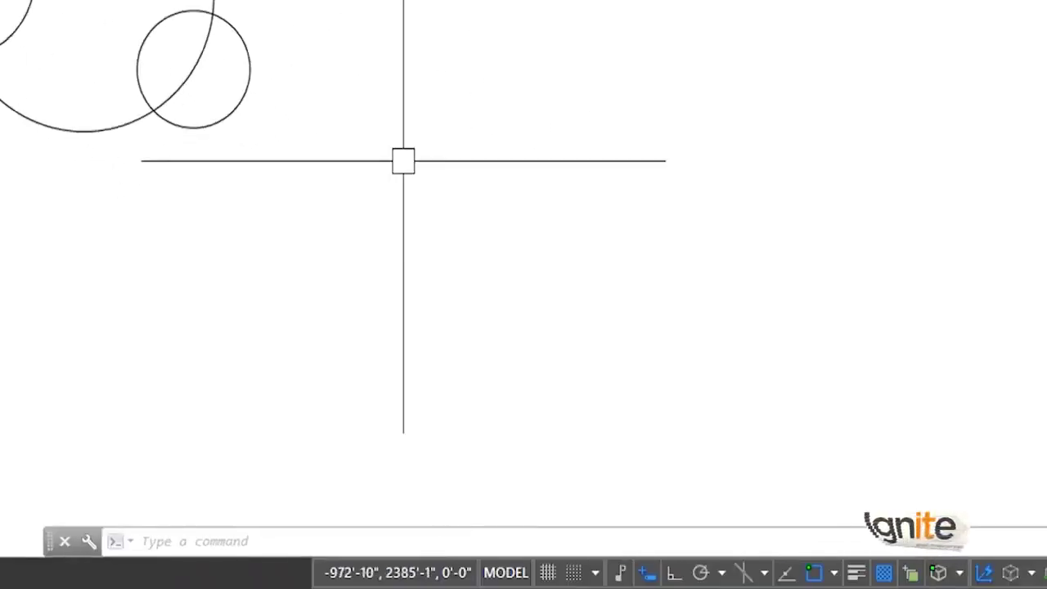
# Draw a 2P circle from the left circle's centre to a point near the top-right circle
pyautogui.write('c')
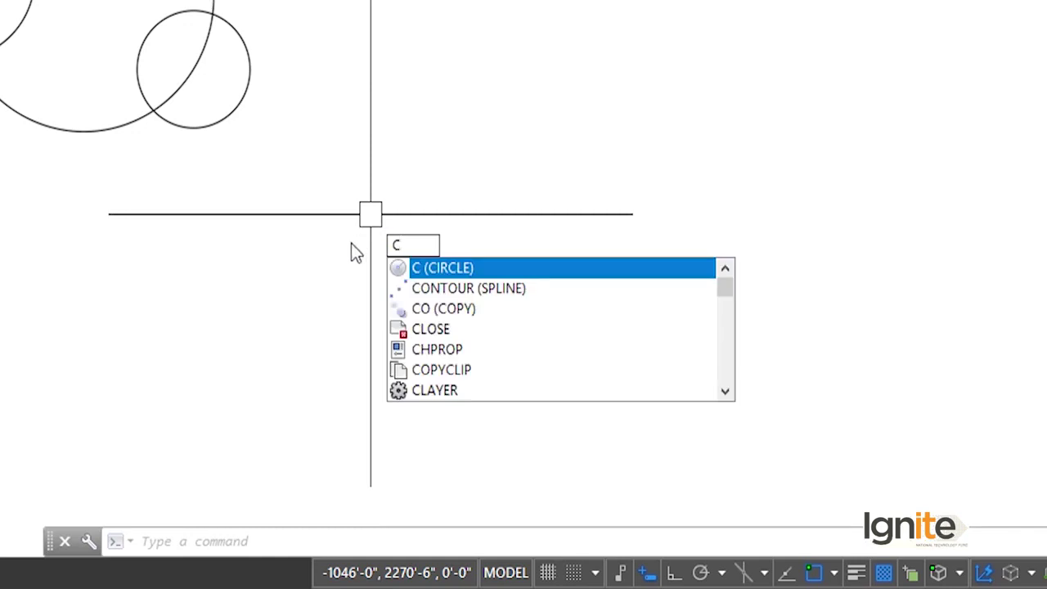
pyautogui.press('Return')
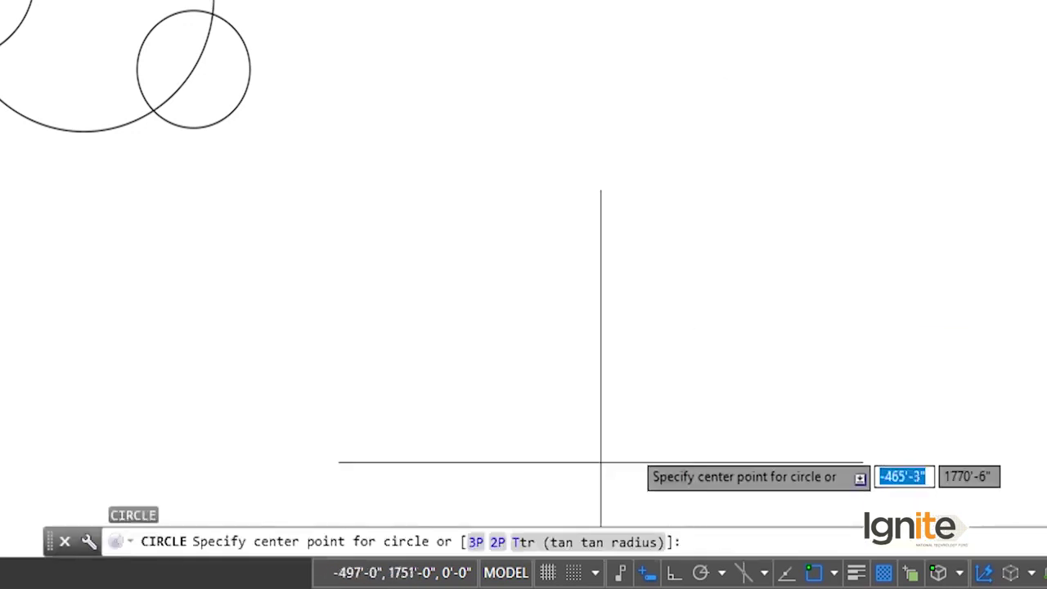
pyautogui.click(496, 546)
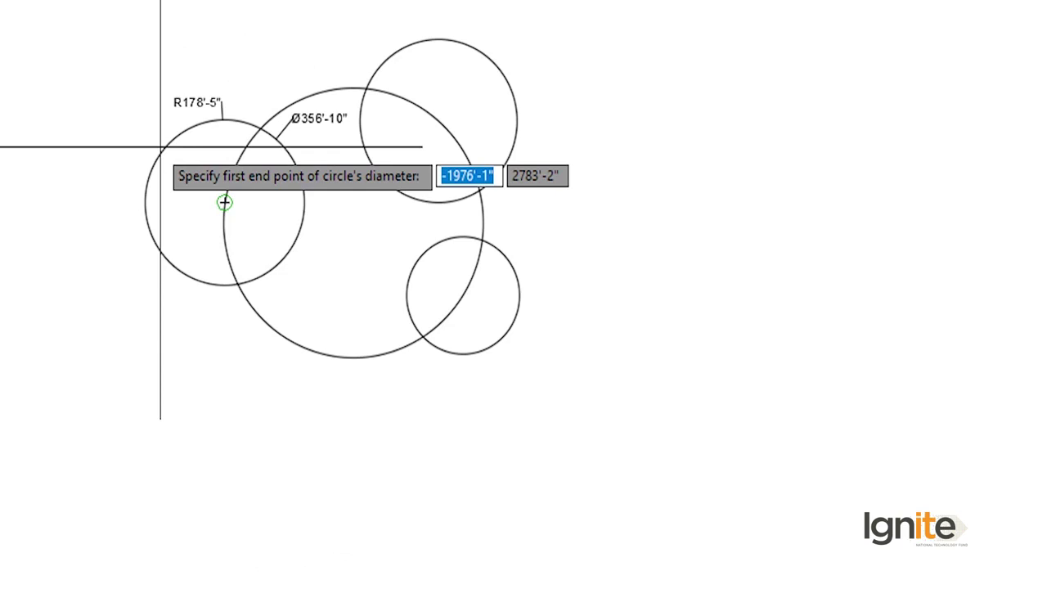
pyautogui.click(343, 303)
pyautogui.click(560, 221)
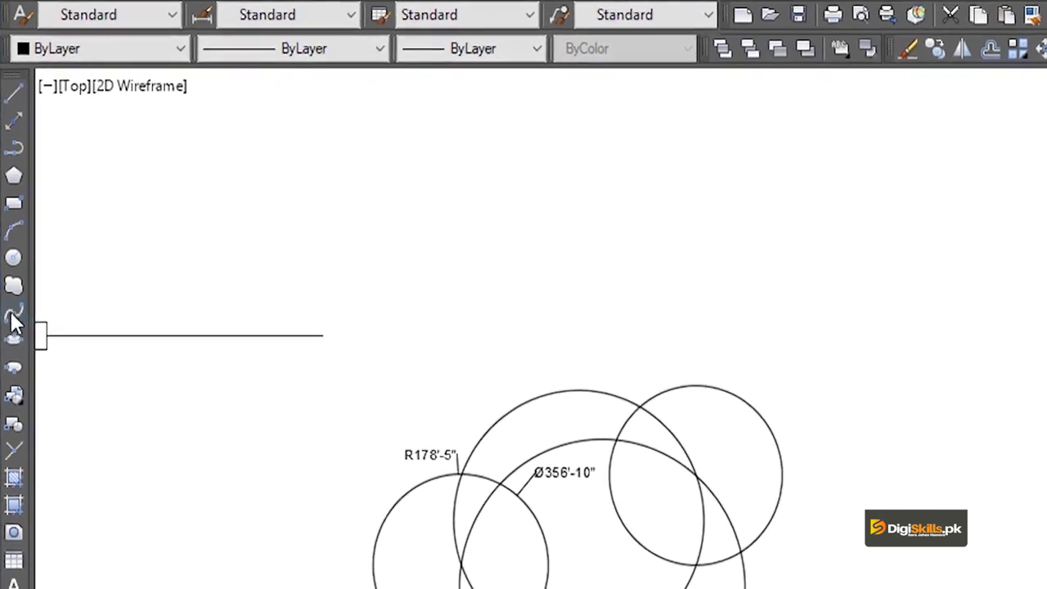
# Draw a winding spline through a dozen fit points, closing it back at its start point
pyautogui.click(14, 319)
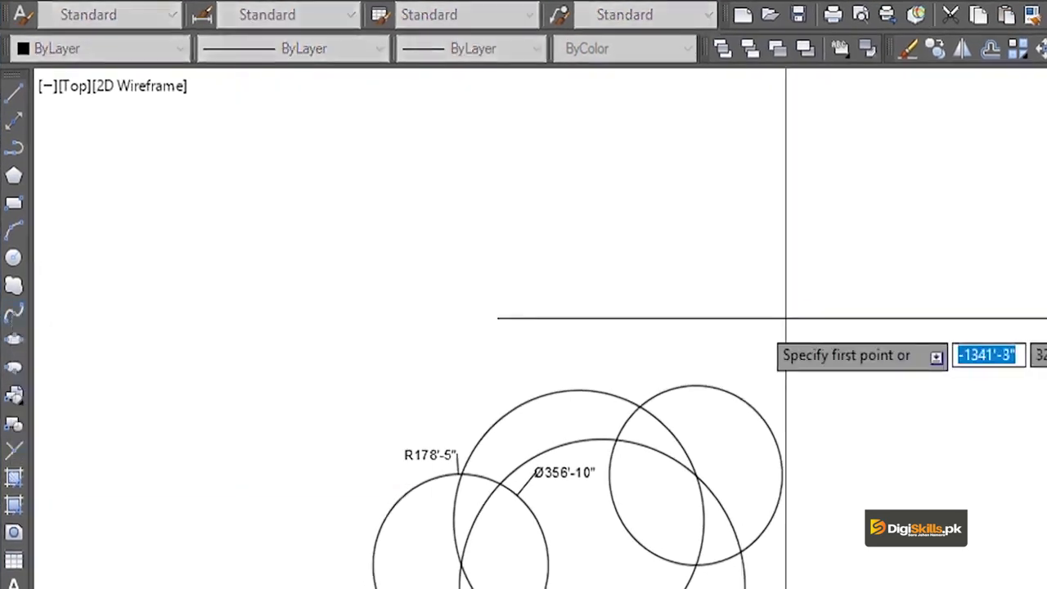
pyautogui.click(786, 319)
pyautogui.click(451, 68)
pyautogui.click(502, 145)
pyautogui.click(573, 227)
pyautogui.click(720, 155)
pyautogui.click(816, 310)
pyautogui.click(783, 448)
pyautogui.click(630, 347)
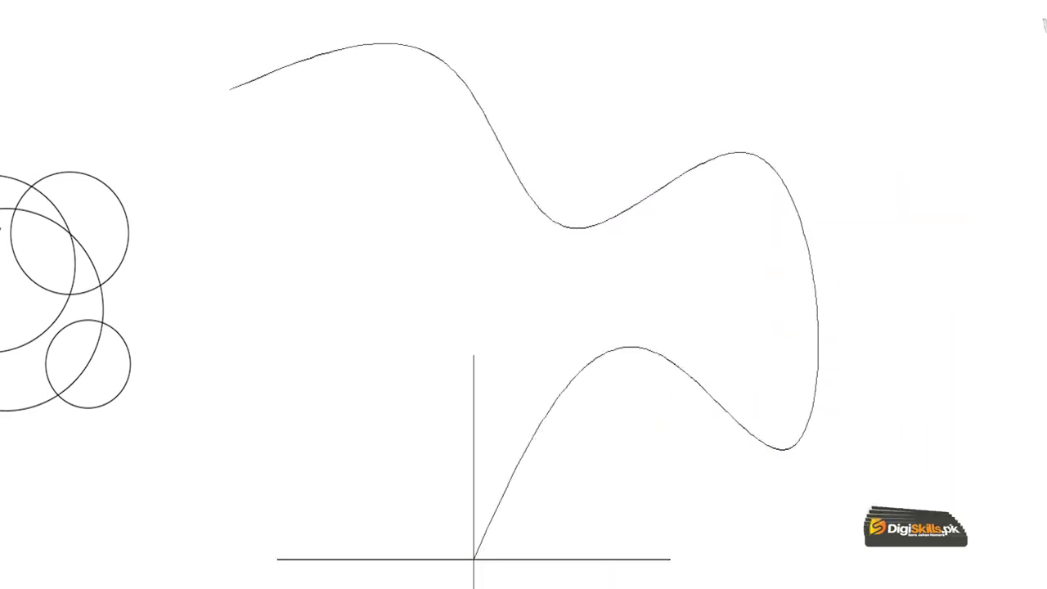
pyautogui.click(474, 559)
pyautogui.click(305, 266)
pyautogui.click(330, 135)
pyautogui.click(204, 152)
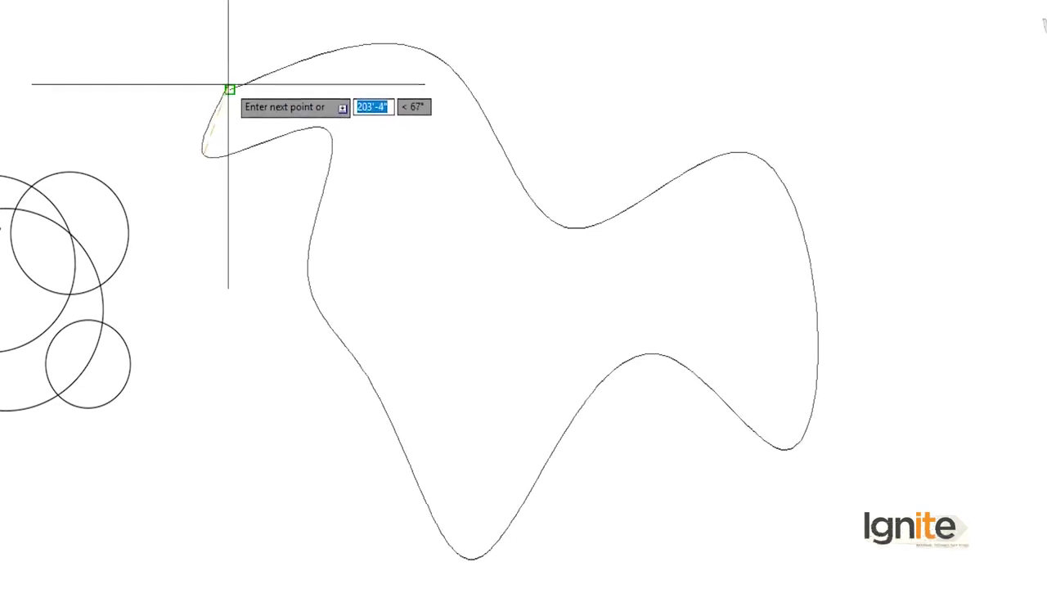
pyautogui.click(229, 88)
pyautogui.press('Return')
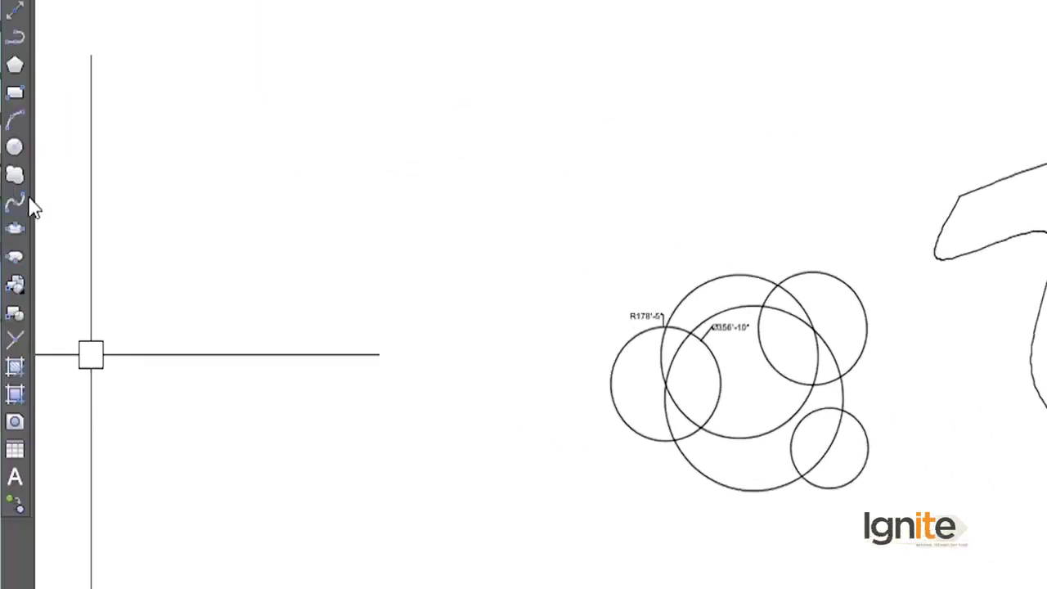
# Draw a wide ellipse from two horizontal axis endpoints and a second-axis distance
pyautogui.click(14, 228)
pyautogui.click(259, 173)
pyautogui.click(586, 175)
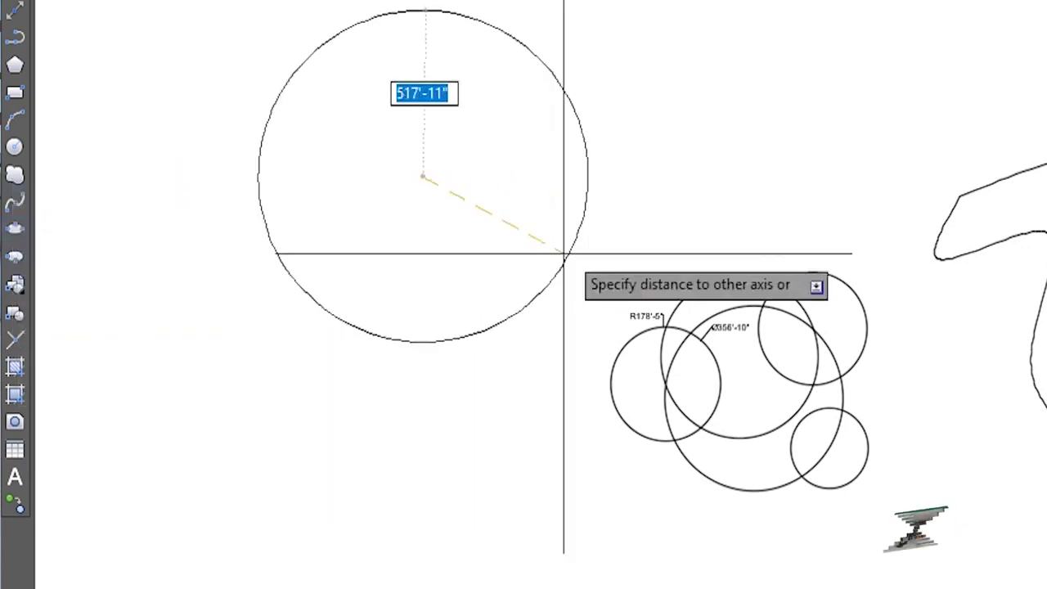
pyautogui.click(487, 273)
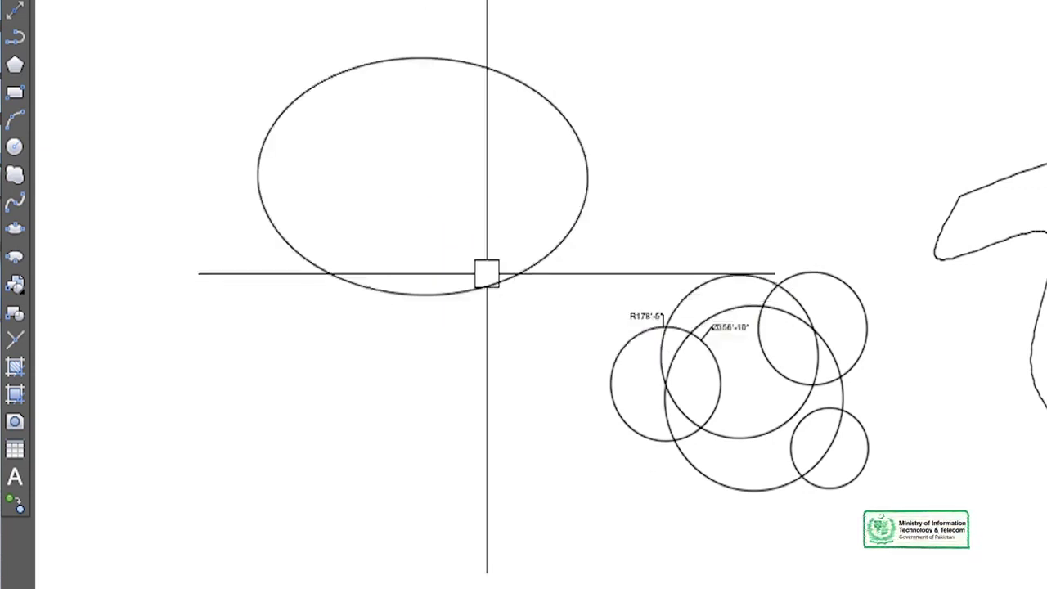